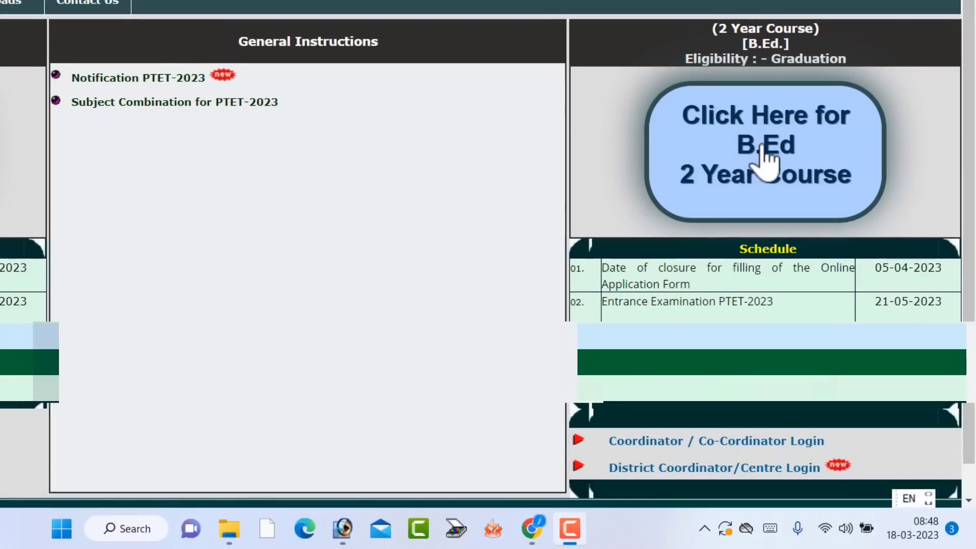
Open the application form for the 2 Year B.Ed. course of PTET-2023
click(766, 161)
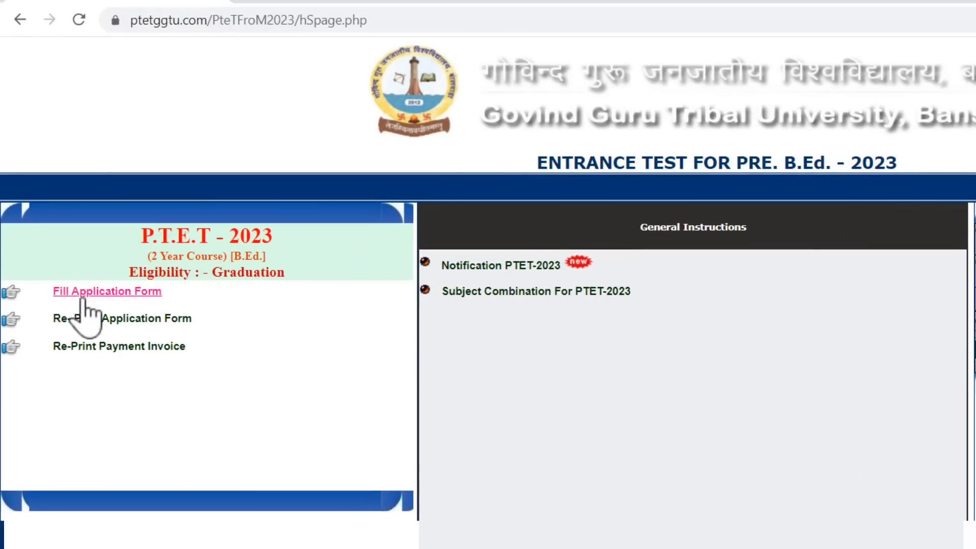
click(110, 295)
Examine the candidate name, father's name and date of birth fields of the Step I form
drag(142, 323, 244, 326)
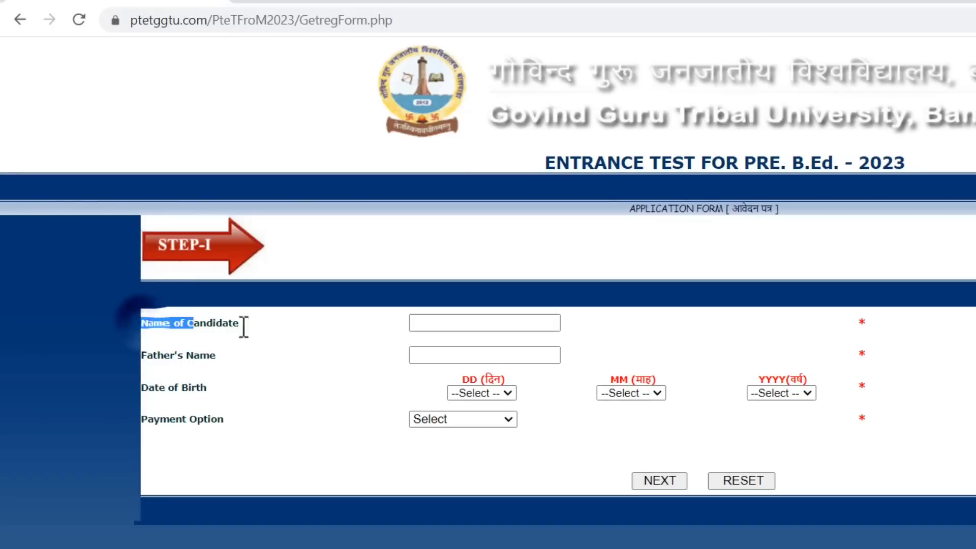
drag(143, 354, 217, 355)
drag(142, 387, 208, 389)
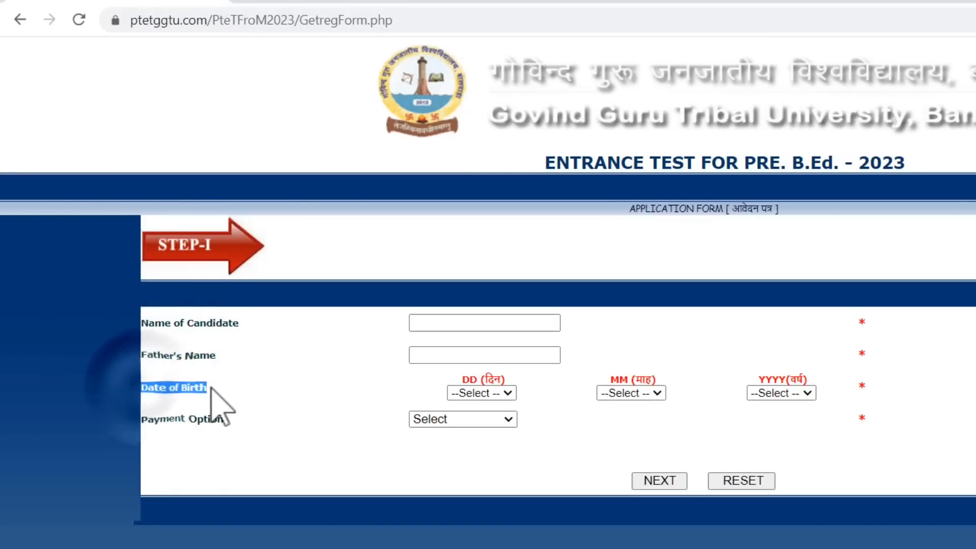
click(471, 393)
click(471, 394)
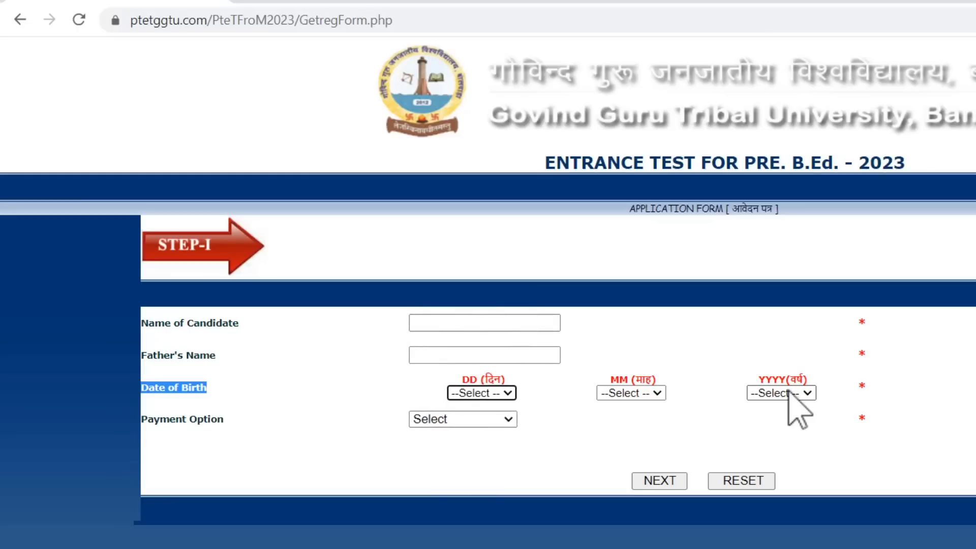
Set the payment option to EMITRA KIOSK and proceed to the Step II page of the application
drag(160, 419, 188, 420)
click(455, 419)
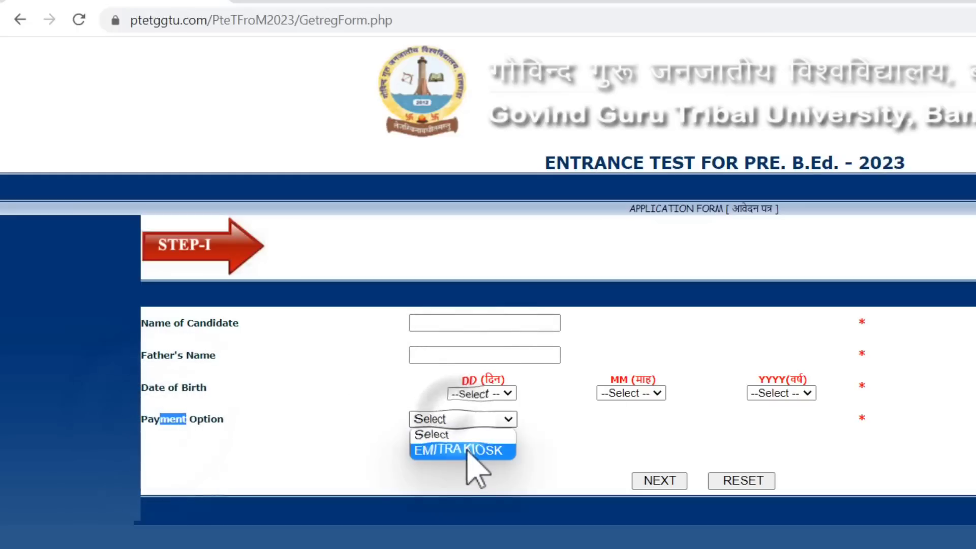
click(467, 450)
click(437, 449)
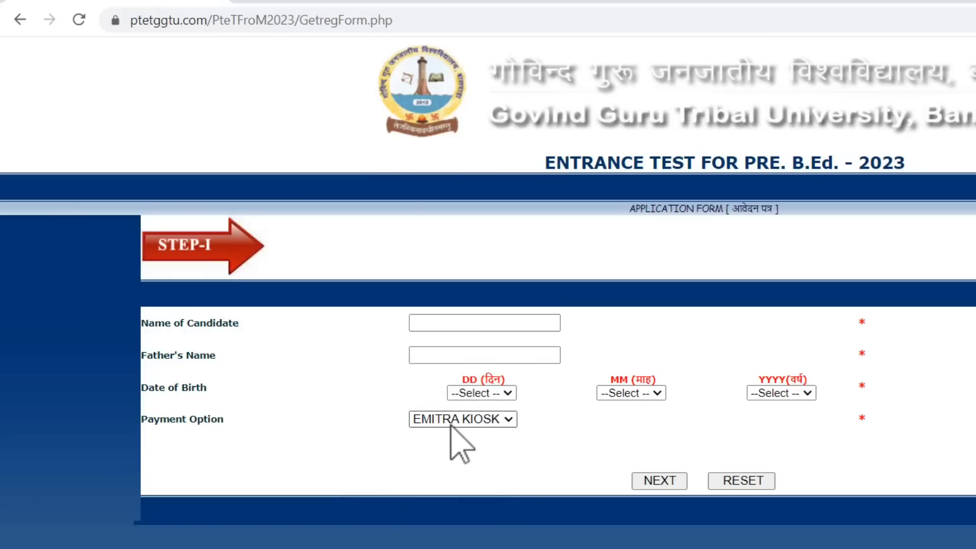
click(664, 480)
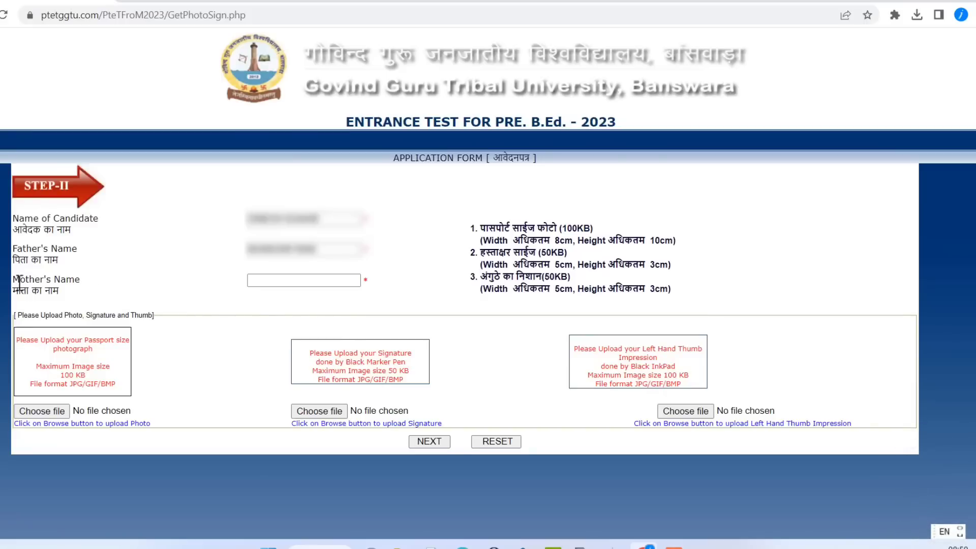
drag(20, 280, 75, 281)
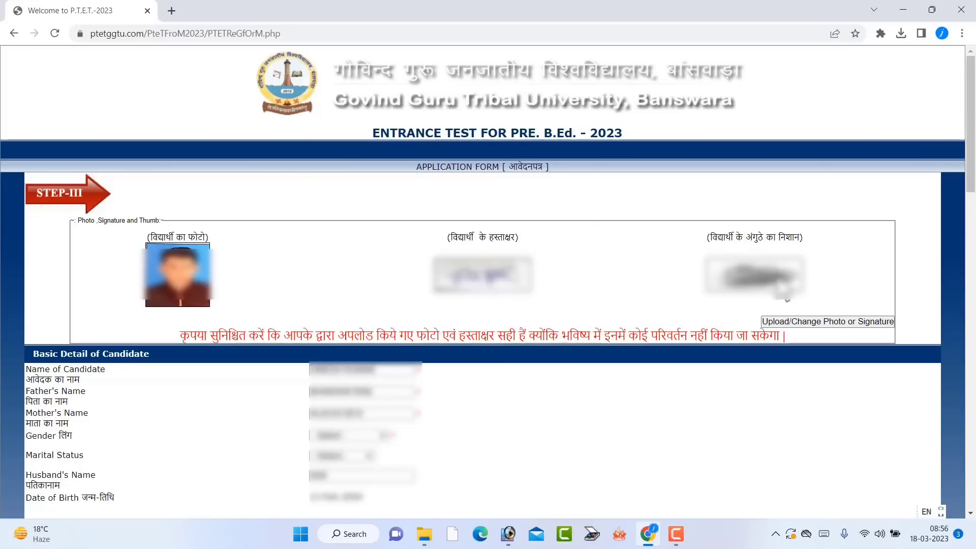
Set the candidate's gender to MALE in the basic details
scroll(345, 162, down, 5)
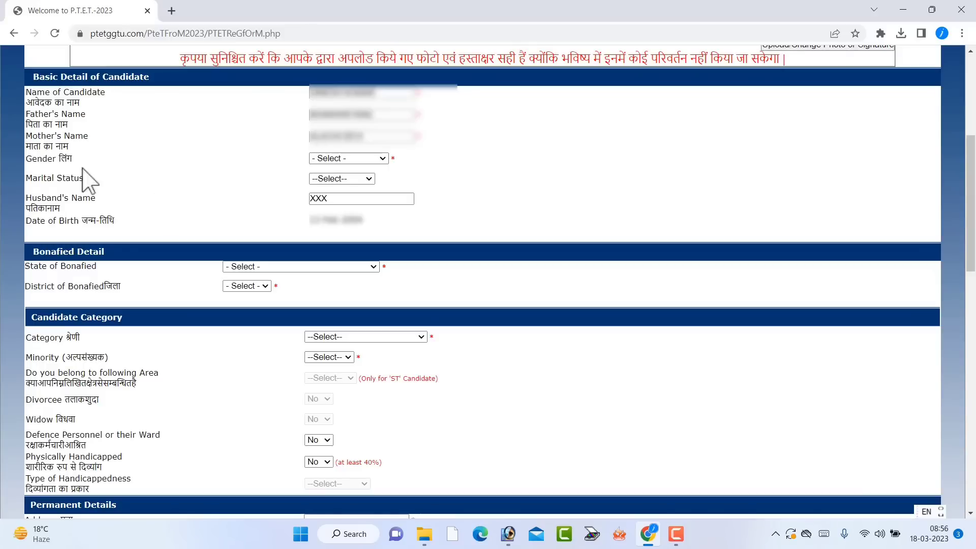
click(380, 159)
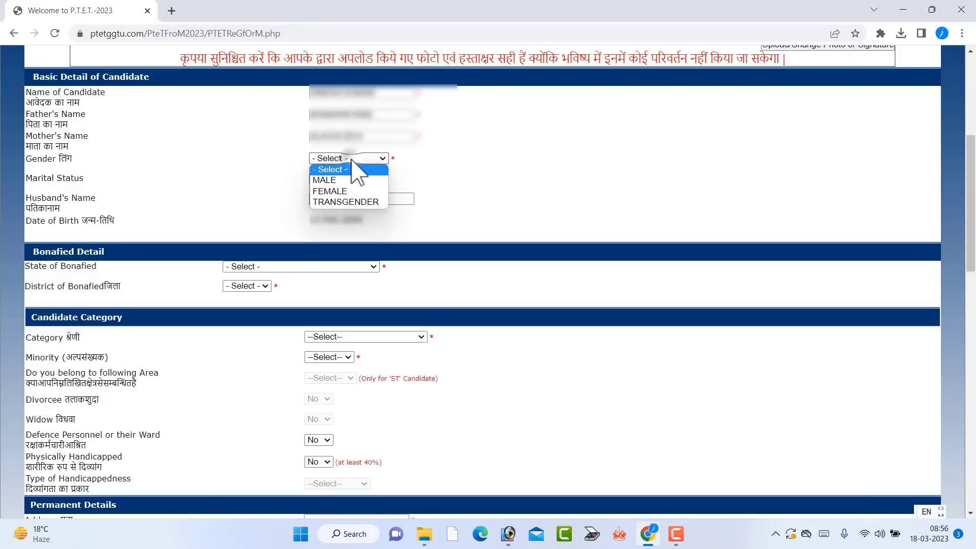
click(335, 181)
click(333, 178)
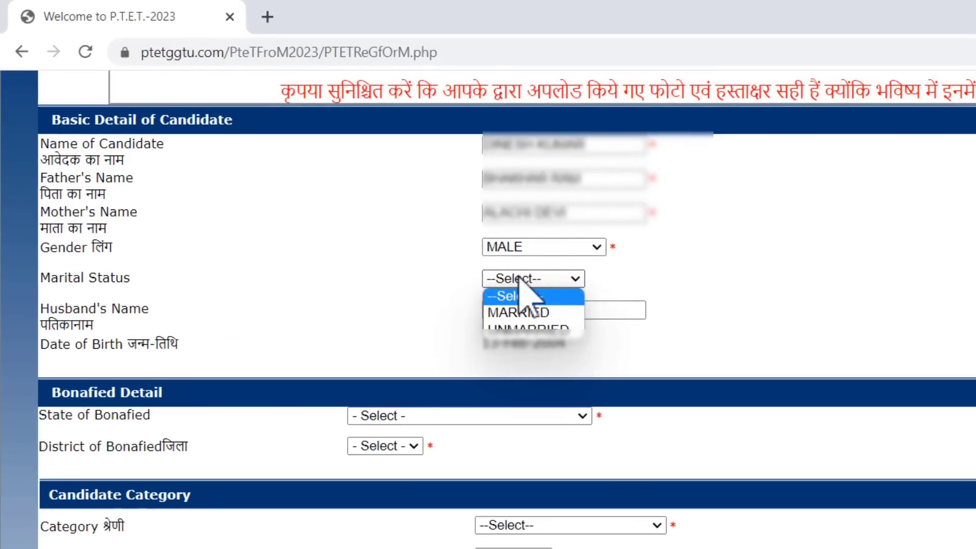
click(518, 280)
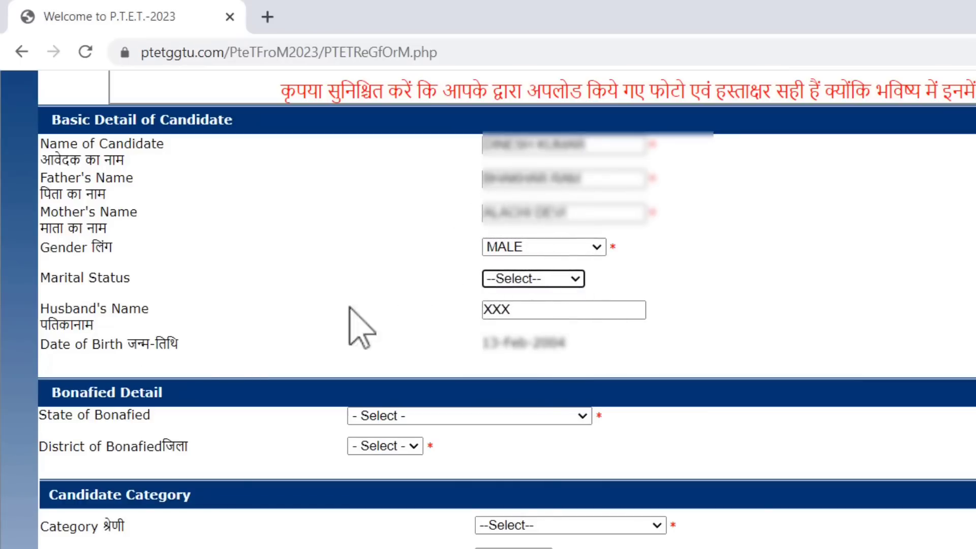
click(489, 308)
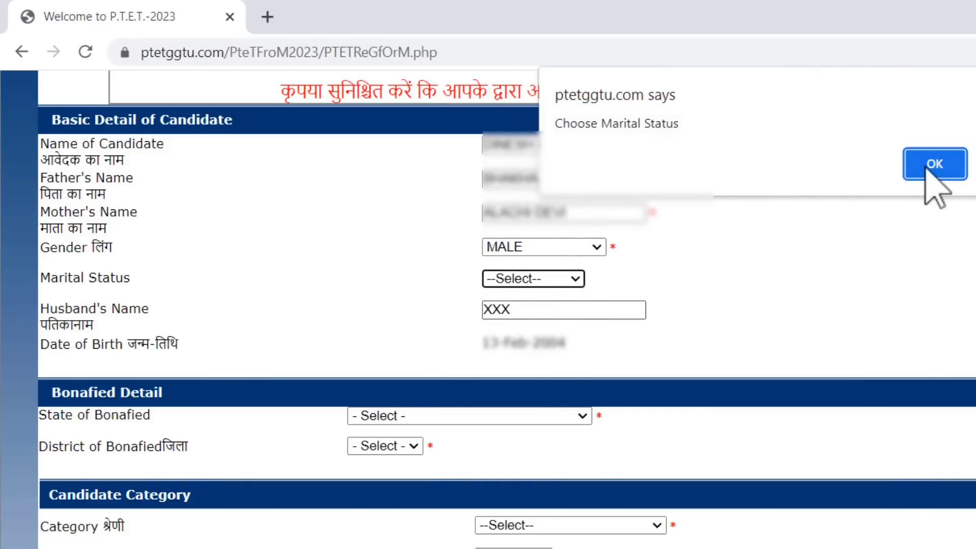
click(926, 169)
click(485, 311)
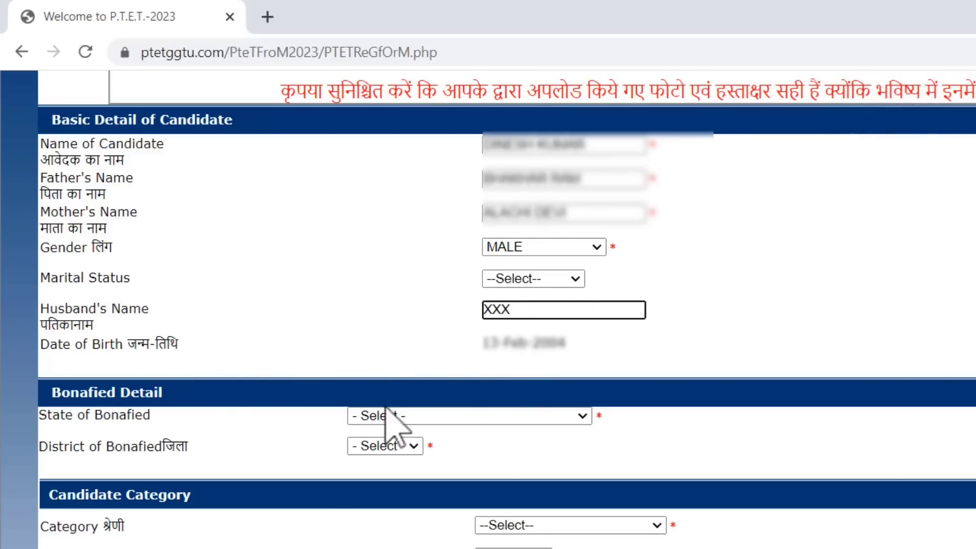
Set the state of bonafide to RAJASTHAN and the district of bonafide to JODHPUR
drag(62, 416, 122, 422)
click(447, 416)
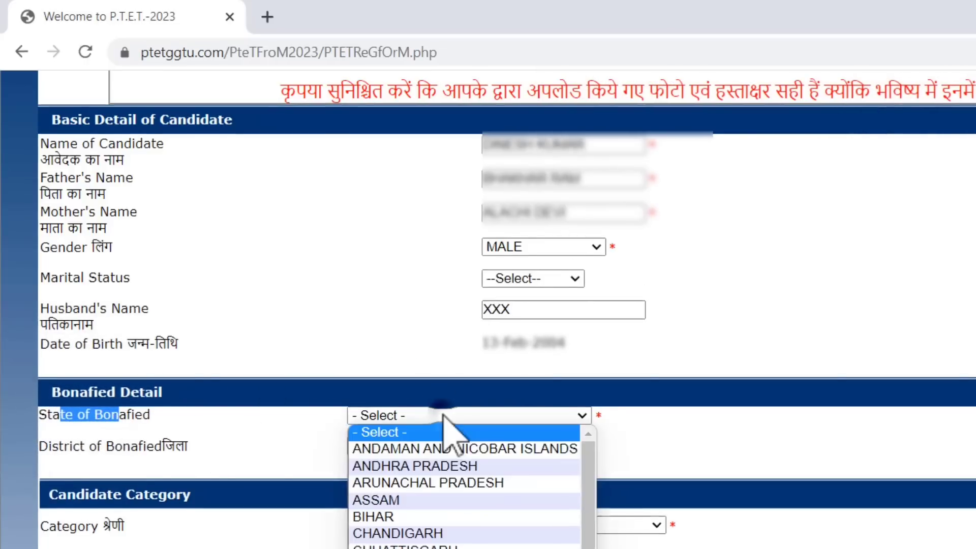
scroll(395, 528, down, 5)
click(391, 534)
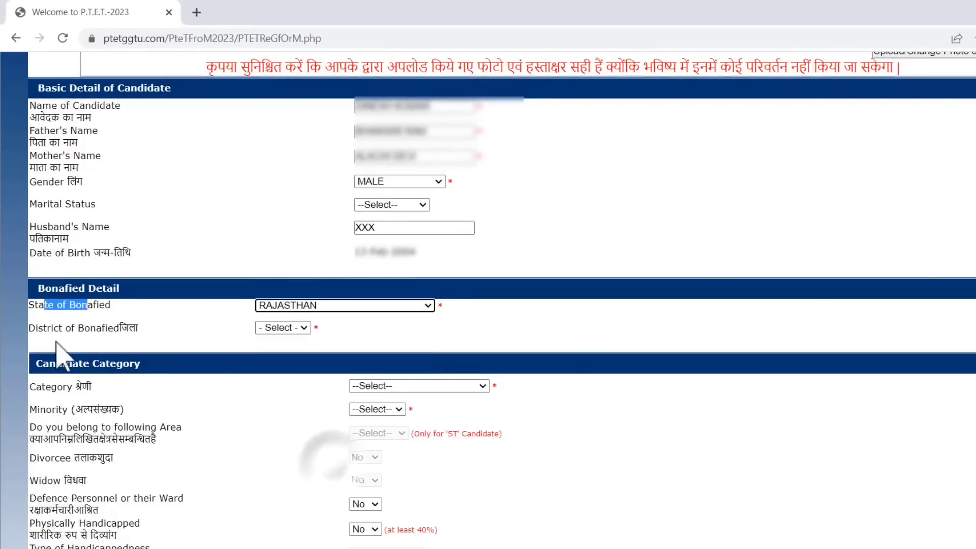
click(279, 329)
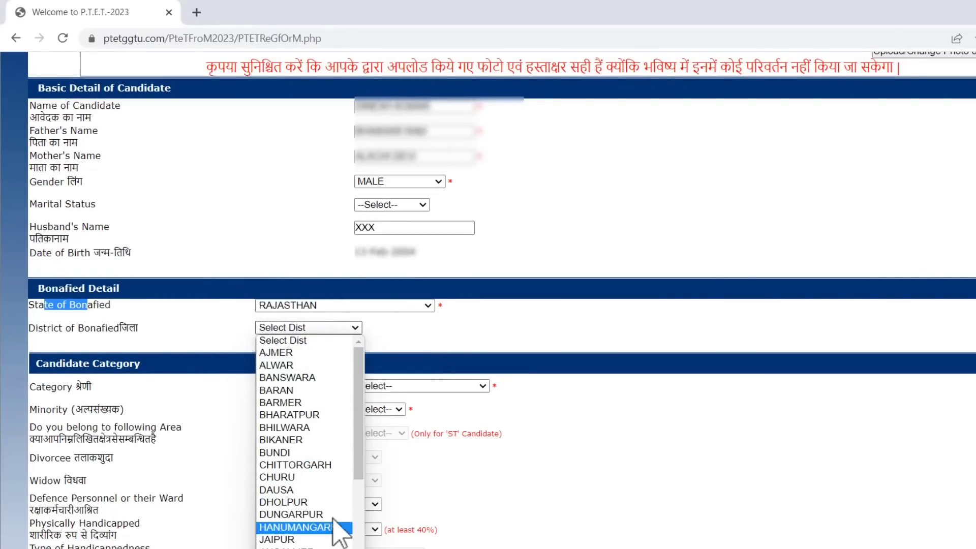
scroll(364, 442, down, 2)
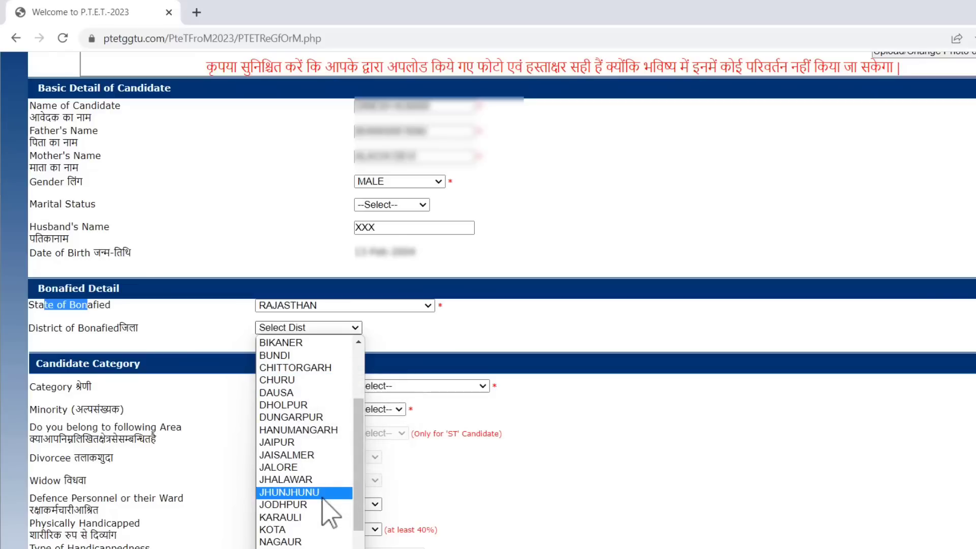
click(305, 487)
click(218, 336)
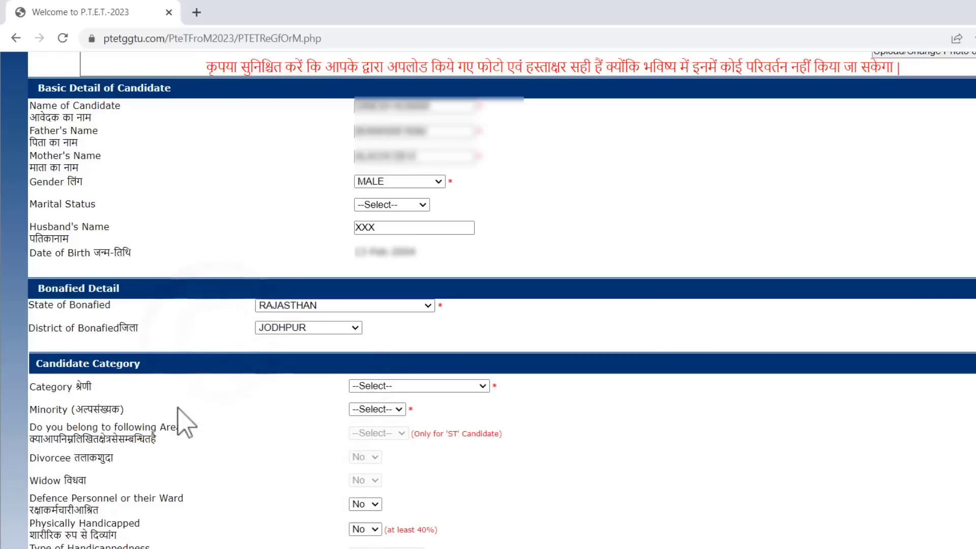
Try to set the candidate's category to OBC NON CREAMY LAYER
click(391, 386)
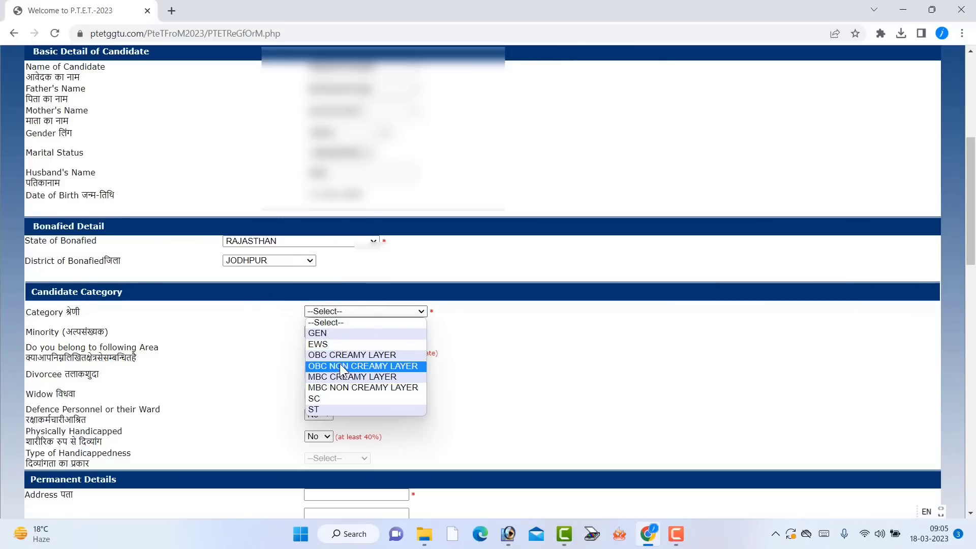
key(Up)
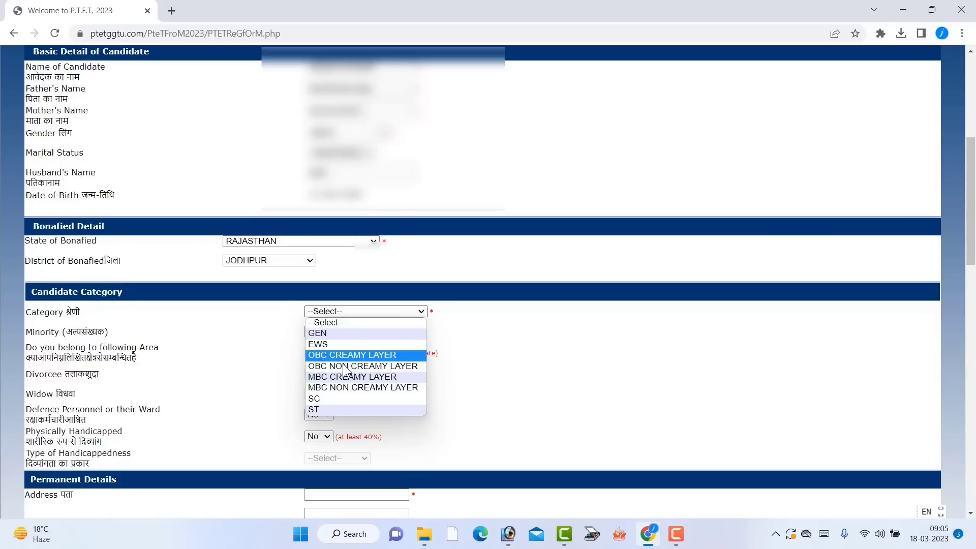
click(342, 365)
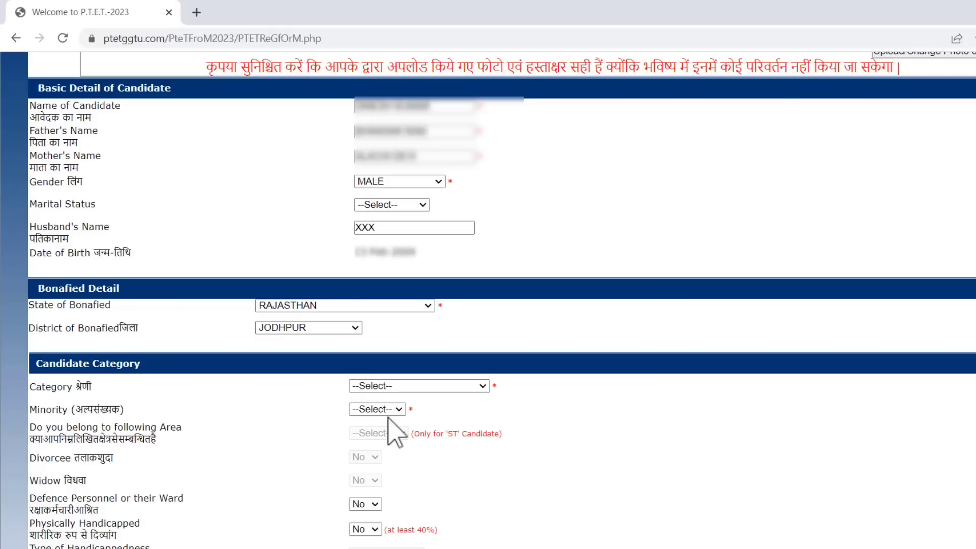
Set the Minority field to No in the candidate category section
click(389, 412)
click(386, 447)
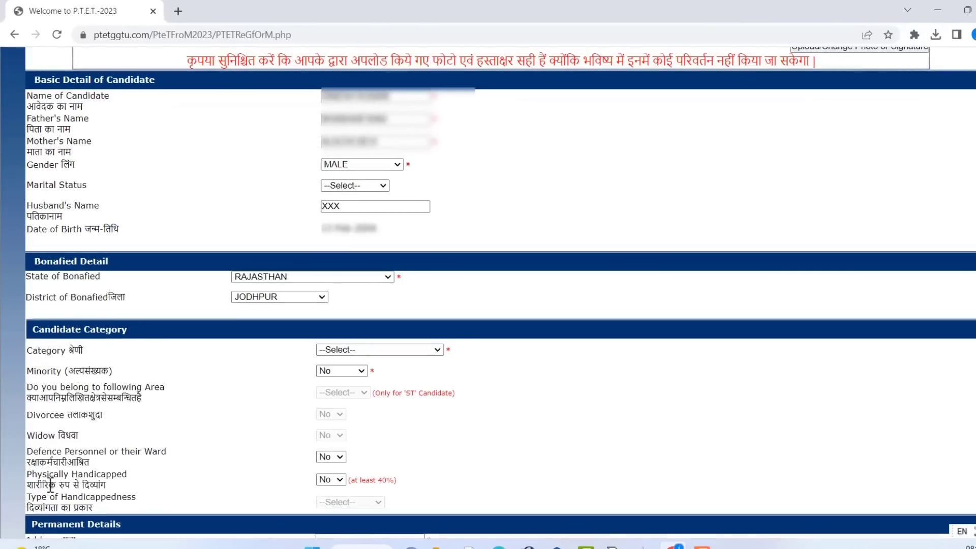
Set Physically Handicapped to Yes to view the handicappedness types, and set it back to No
drag(49, 491, 74, 492)
click(338, 480)
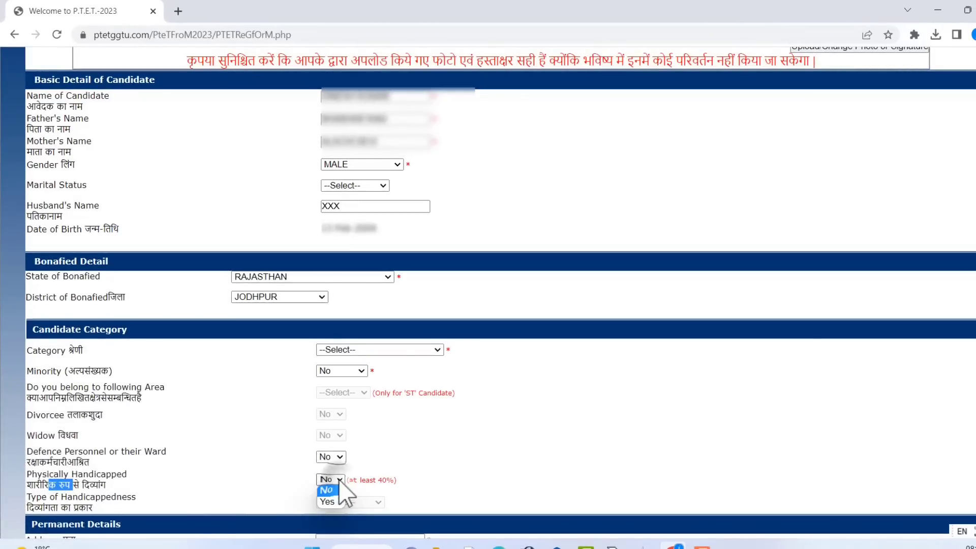
click(335, 500)
click(368, 503)
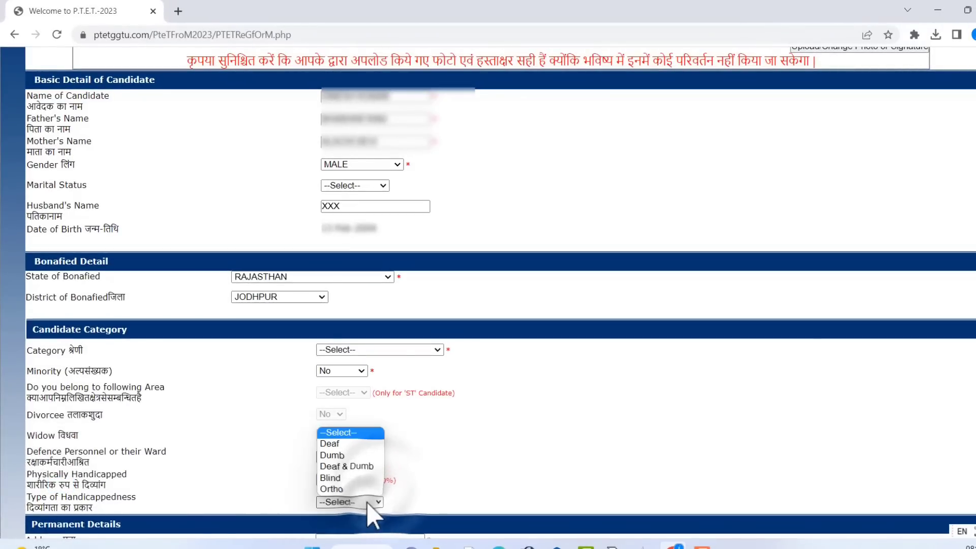
click(370, 511)
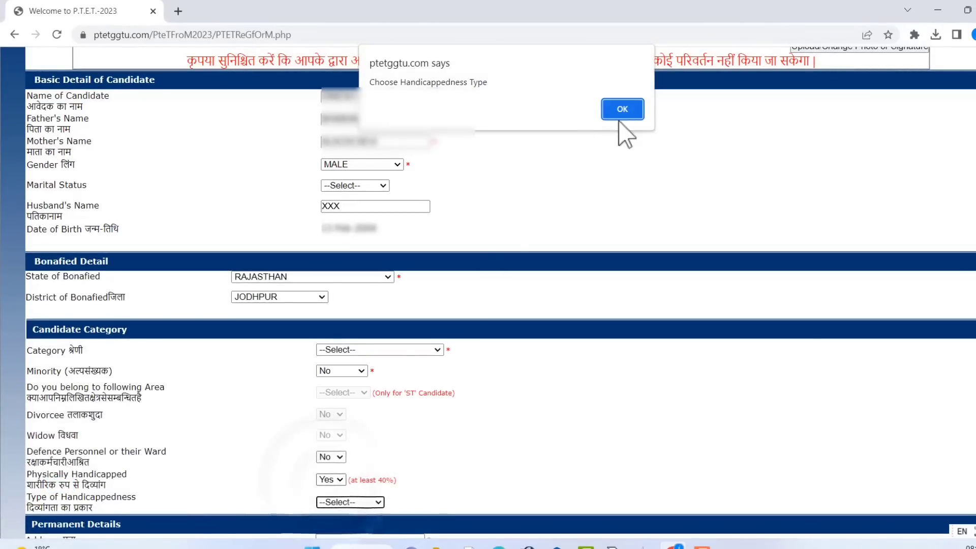
click(622, 112)
click(341, 479)
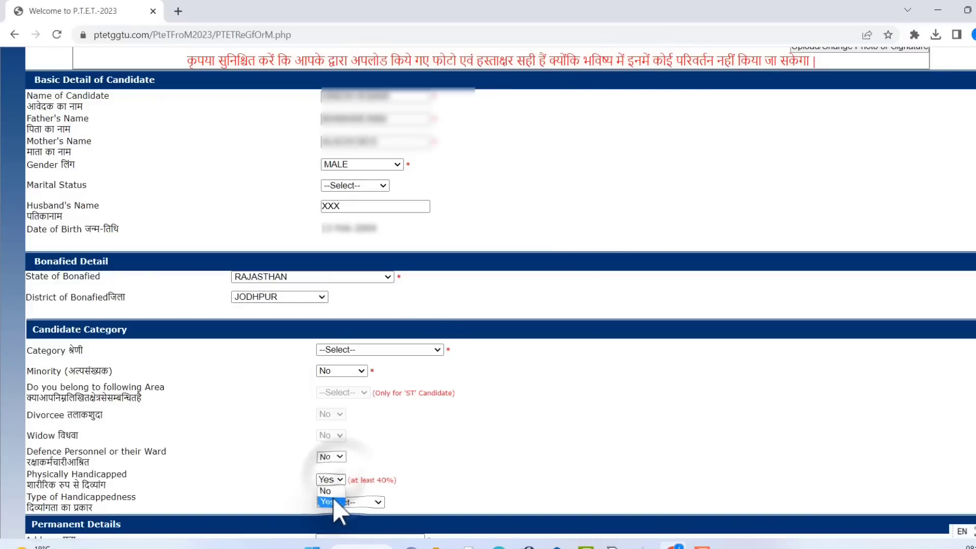
click(326, 490)
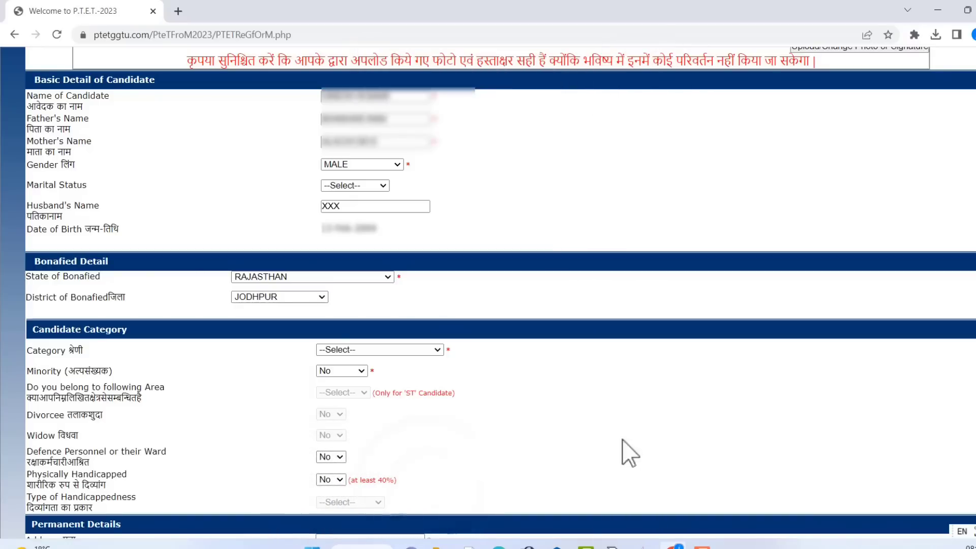
Set the state in the Permanent Details section to RAJASTHAN
scroll(488, 292, down, 9)
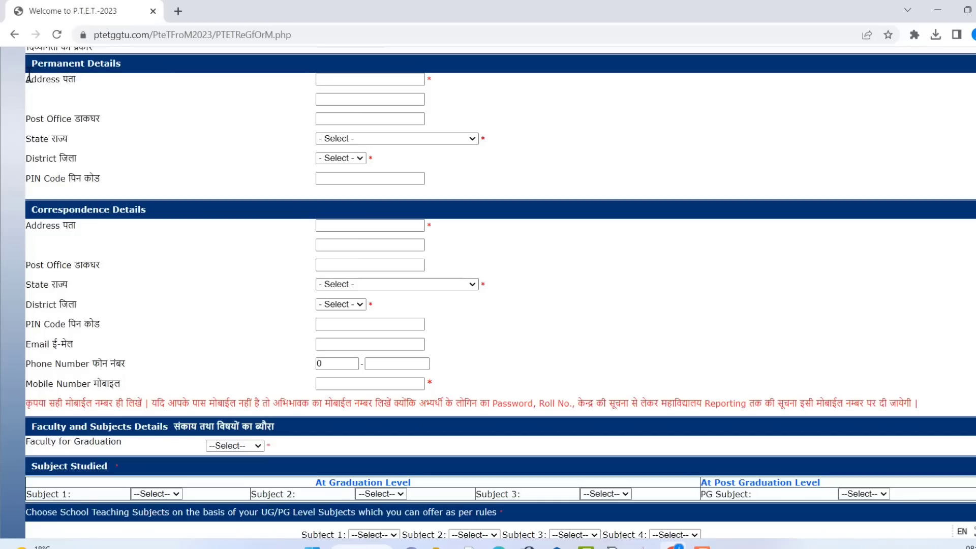
drag(29, 77, 121, 64)
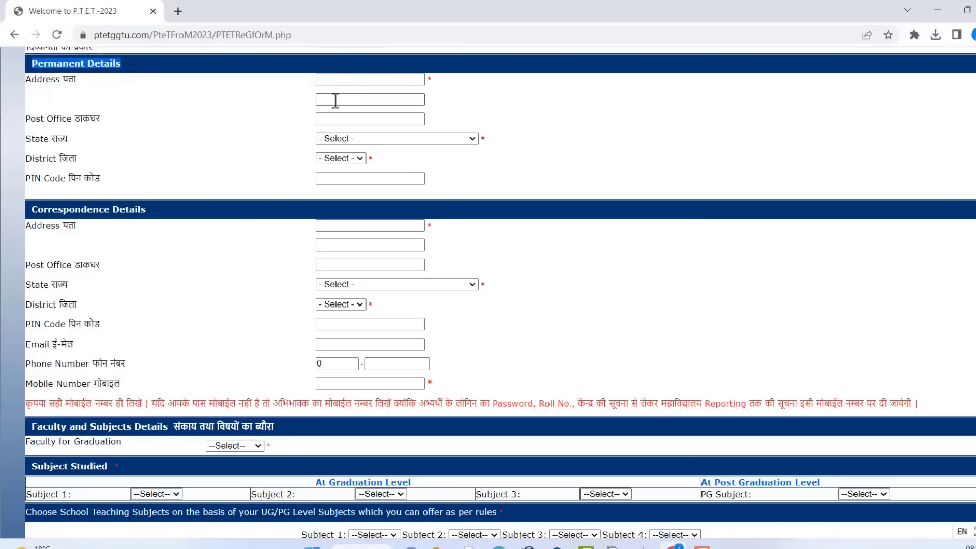
click(336, 139)
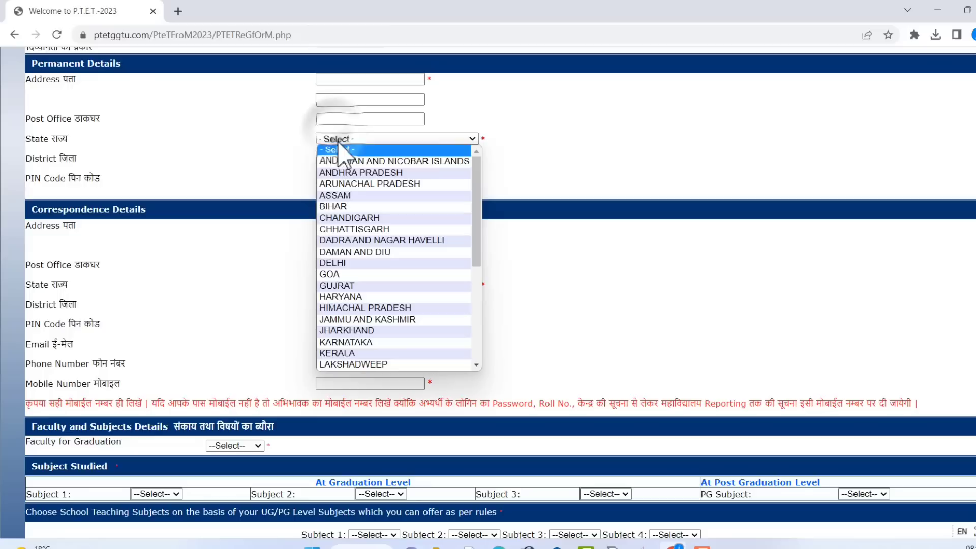
scroll(358, 260, down, 6)
click(353, 282)
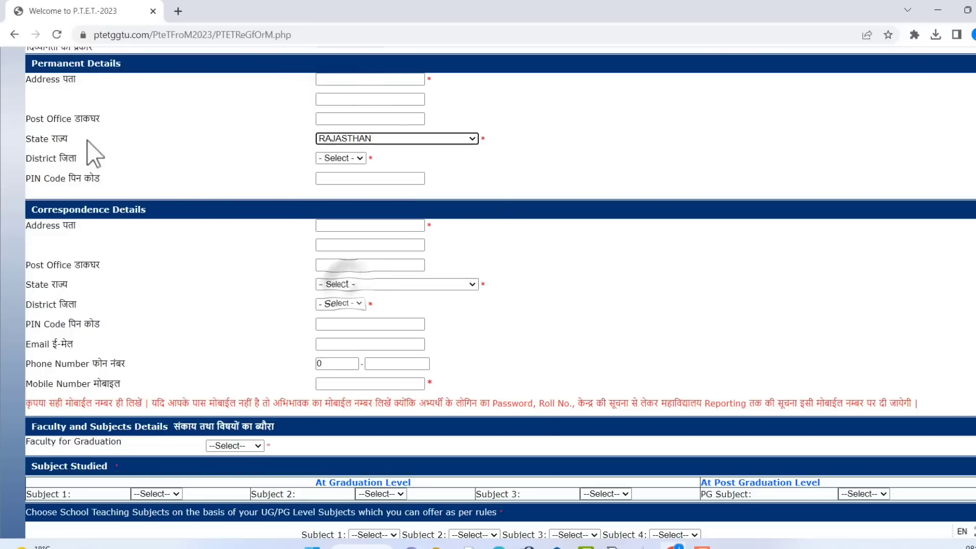
Choose the candidate's district in the Permanent Details section from the Rajasthan districts
click(346, 159)
scroll(357, 315, down, 3)
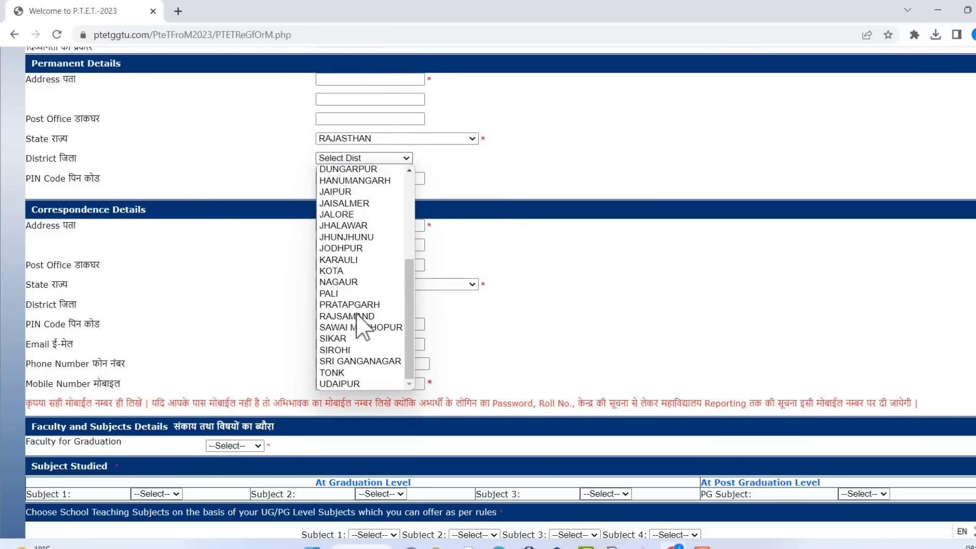
scroll(359, 321, up, 3)
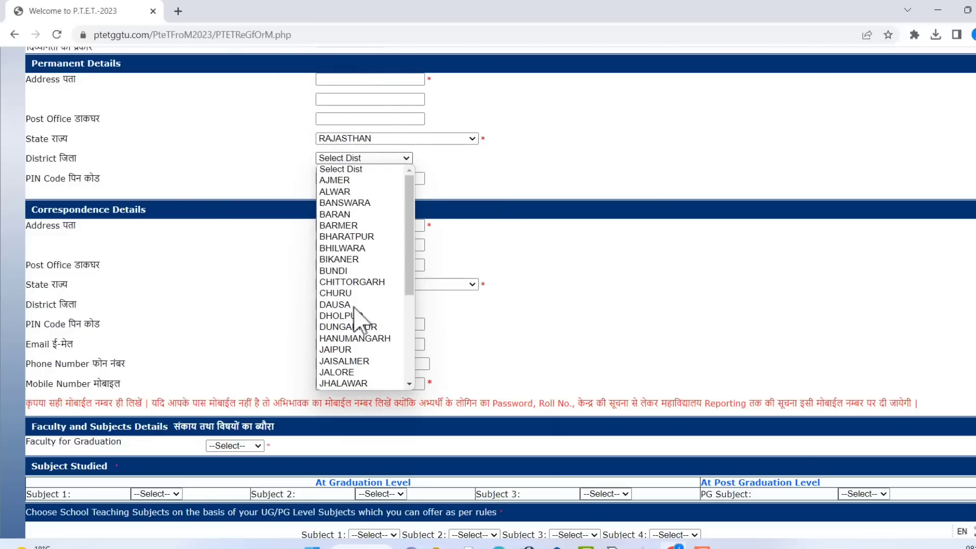
drag(409, 265, 404, 313)
click(350, 317)
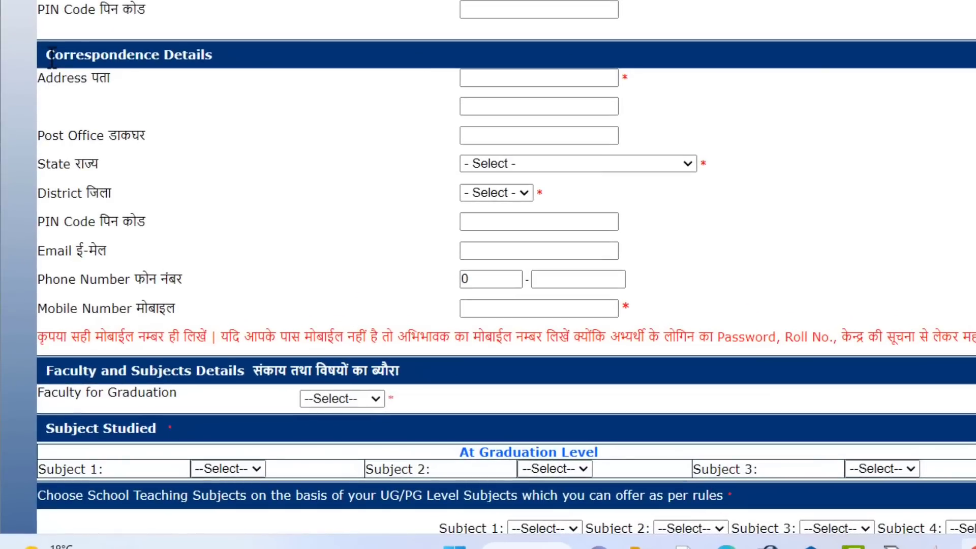
Review the Correspondence Details section, including the email and mobile number fields and the red note about the mobile number
drag(50, 56, 239, 66)
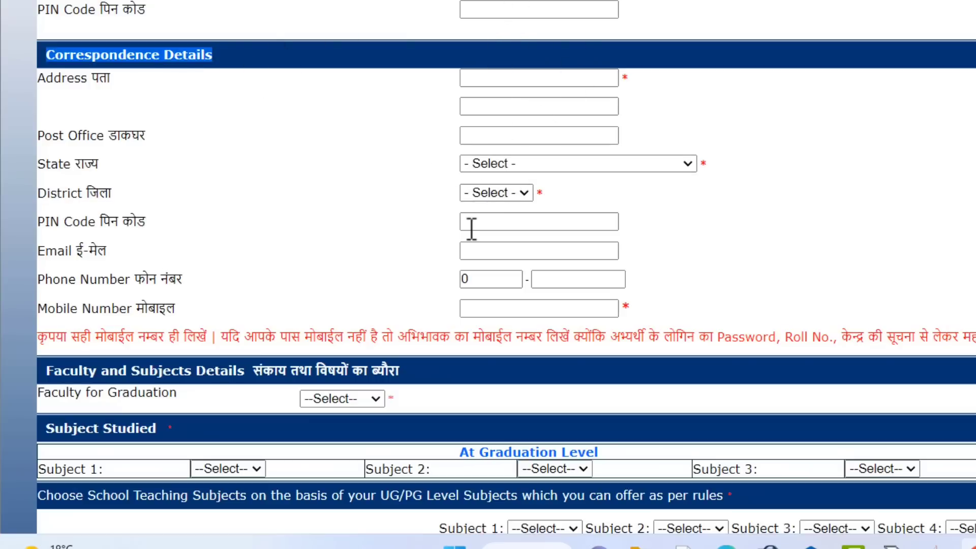
click(248, 277)
drag(49, 251, 105, 253)
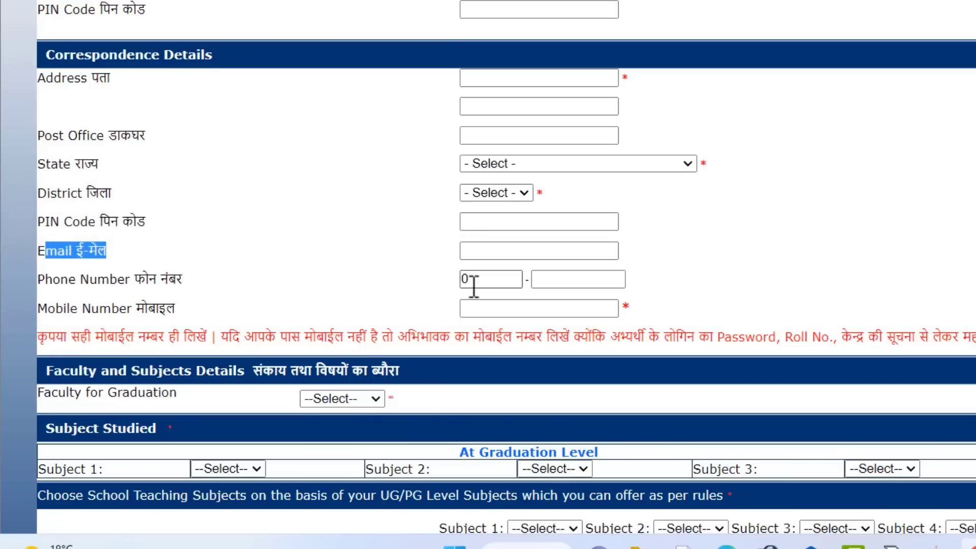
drag(68, 308, 202, 307)
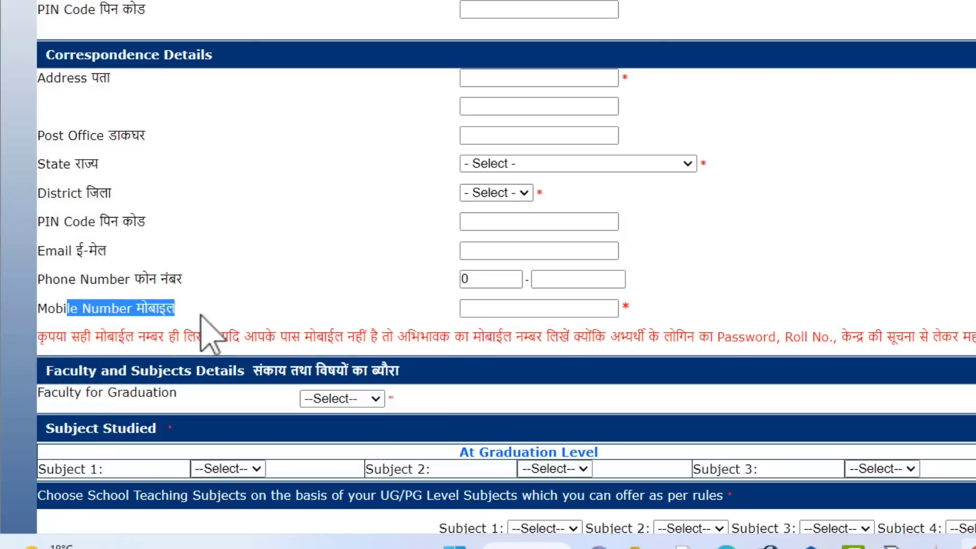
drag(186, 337, 821, 370)
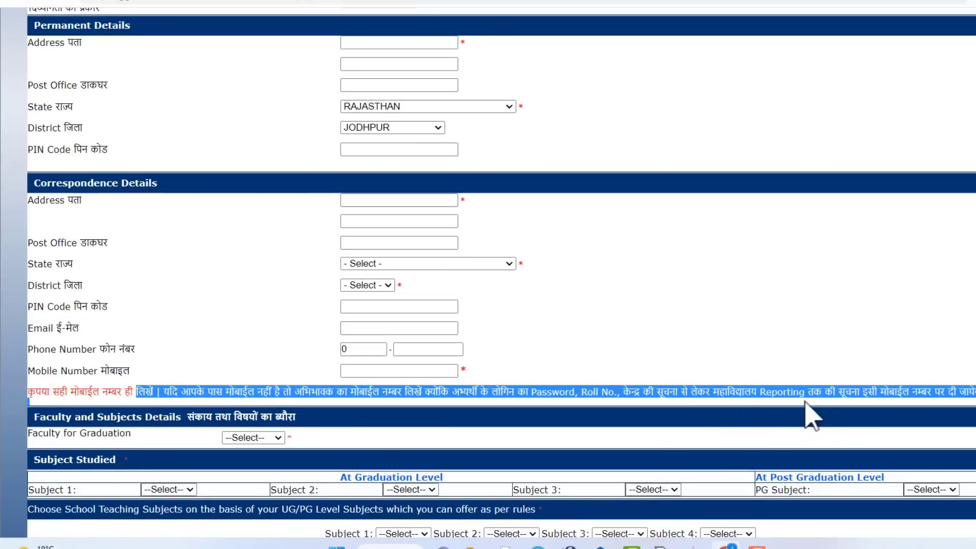
drag(812, 416, 923, 395)
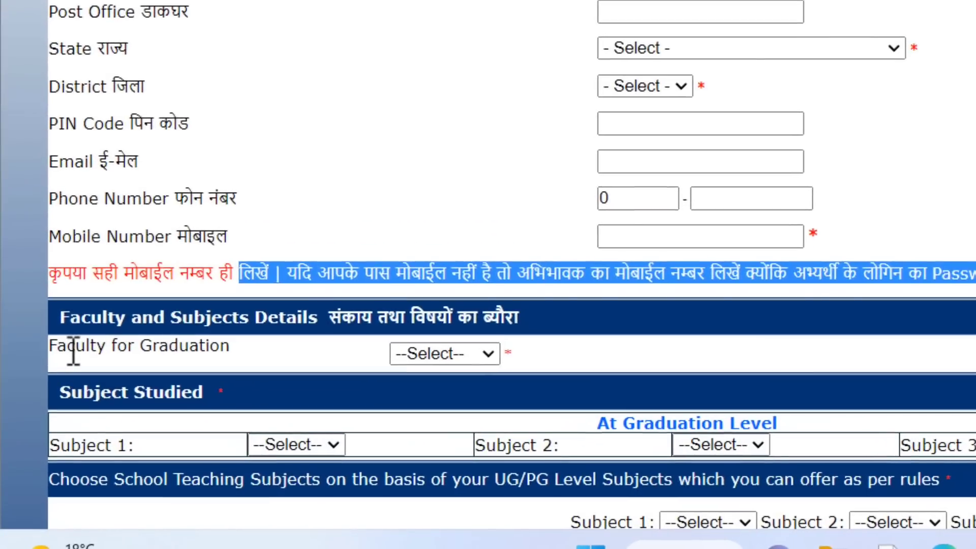
Set the Faculty for Graduation to Arts in the Faculty and Subjects Details section
drag(39, 436, 68, 436)
drag(119, 350, 261, 381)
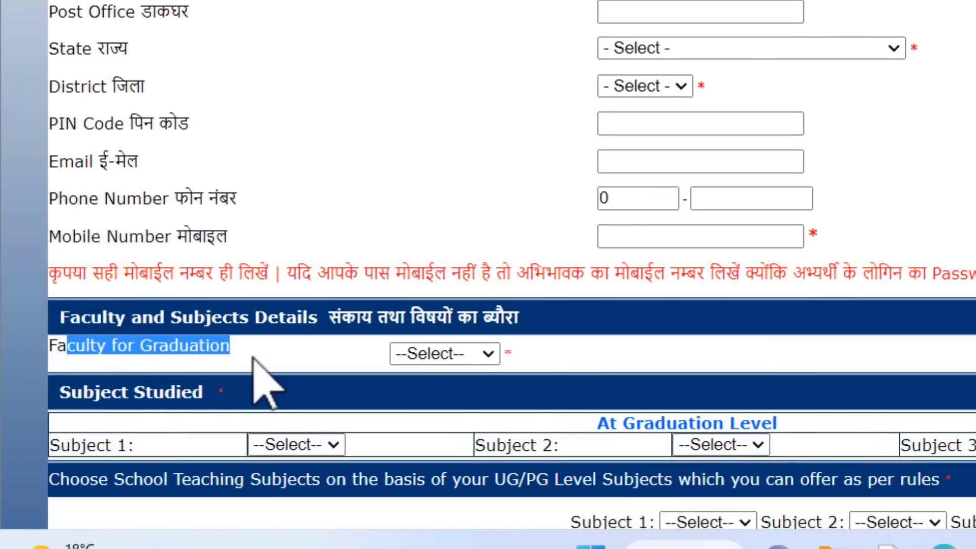
click(405, 360)
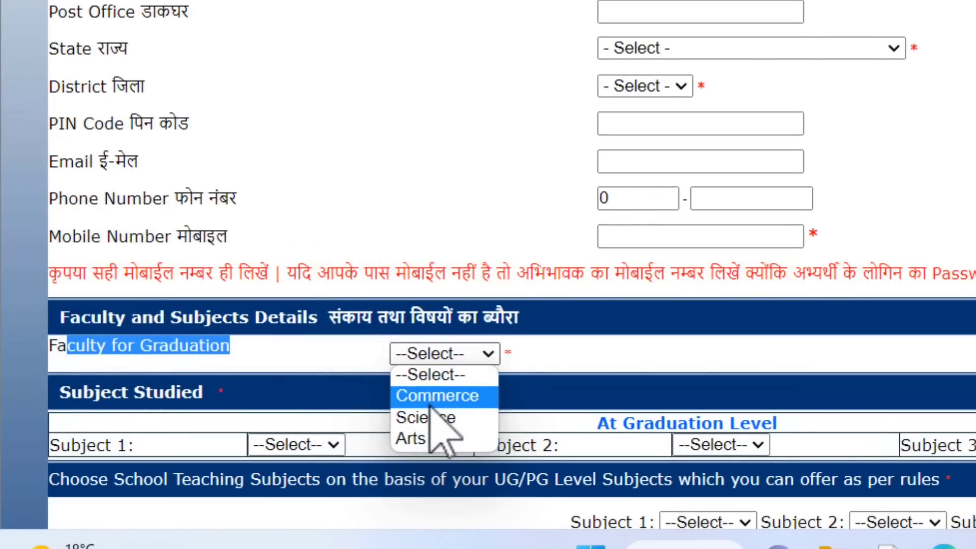
click(410, 438)
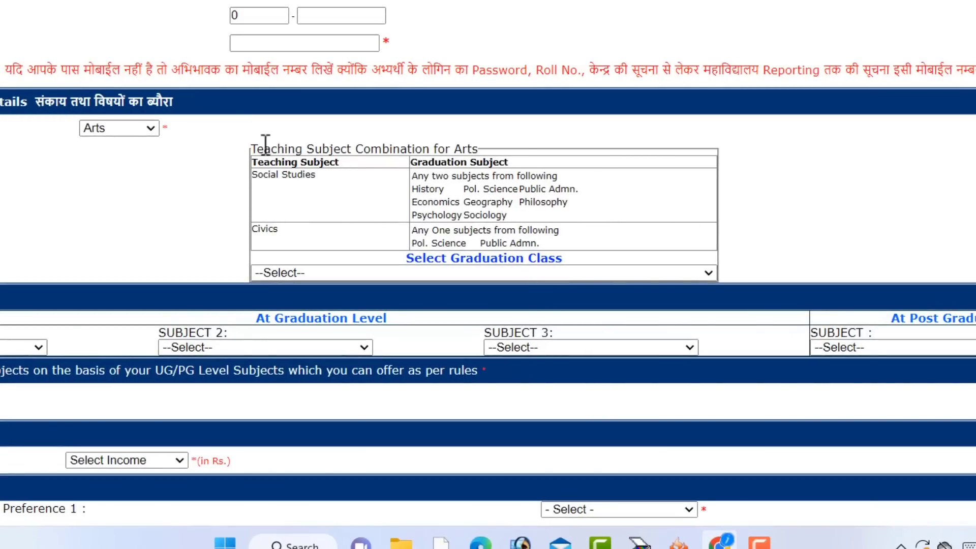
Read the Teaching Subject Combination for Arts table, checking the graduation subjects required for Social Studies and Civics
drag(260, 146, 544, 165)
click(343, 151)
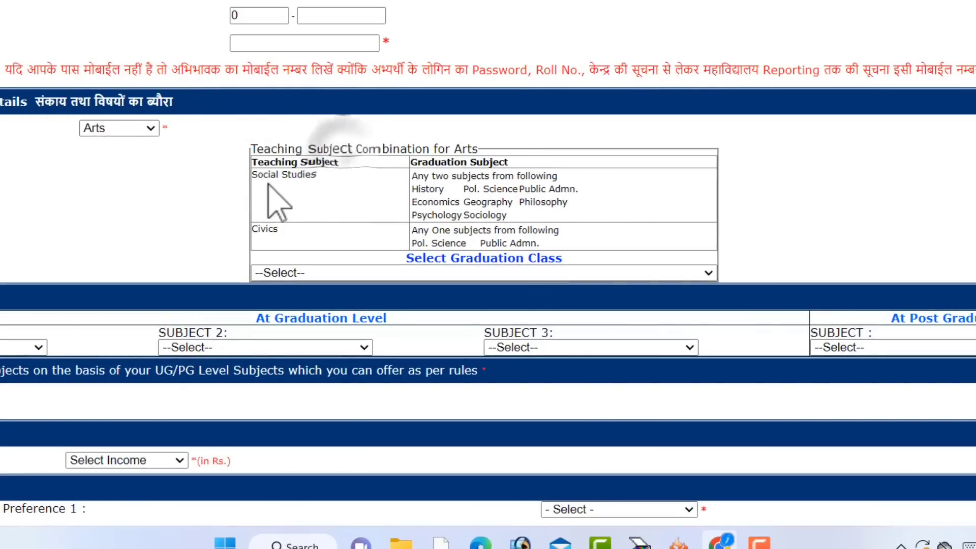
drag(252, 174, 320, 200)
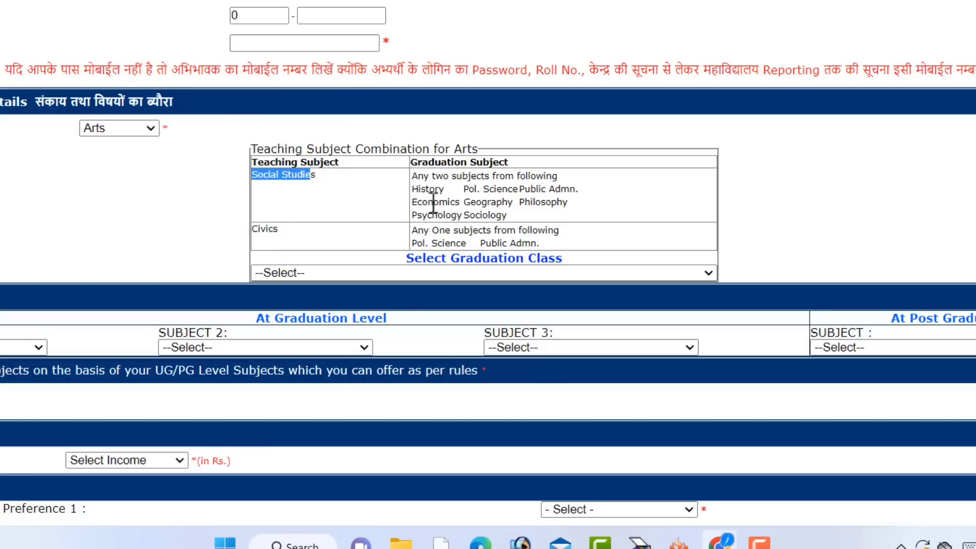
drag(415, 191, 550, 213)
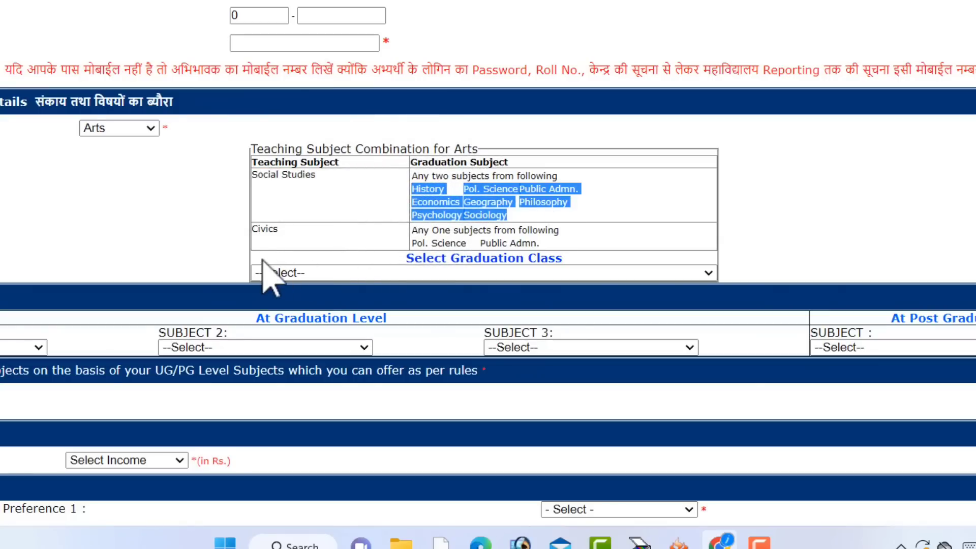
double_click(253, 230)
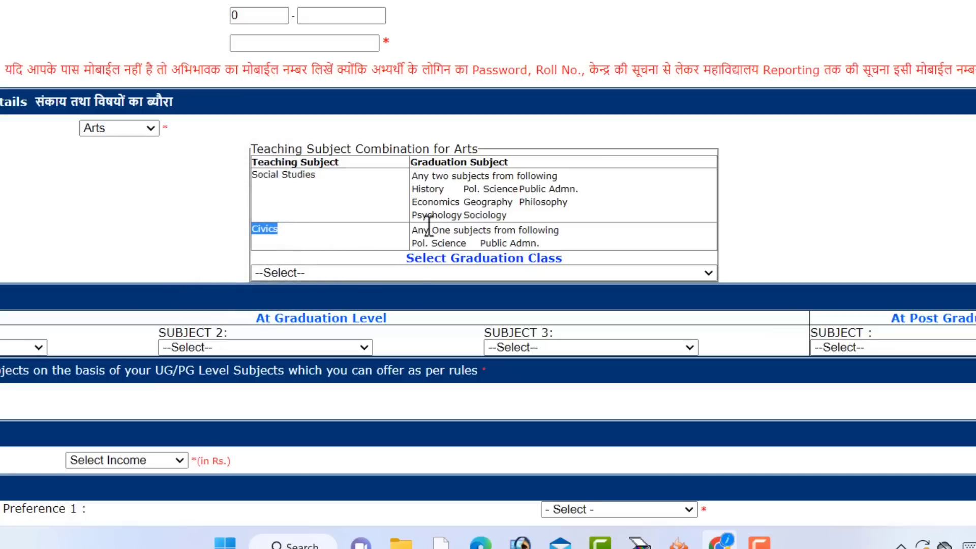
drag(418, 229, 554, 244)
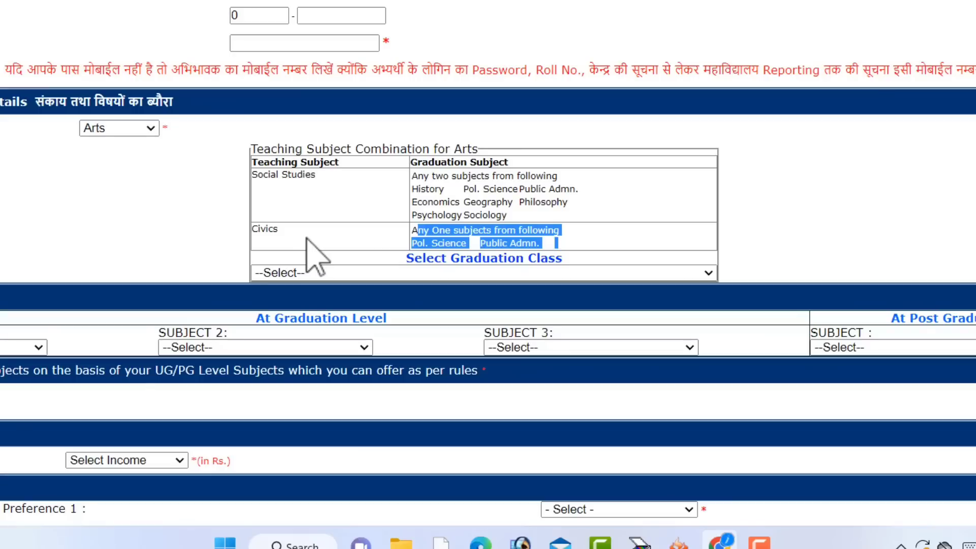
Set the graduation class to B.A. below the Arts teaching subject combinations
click(325, 272)
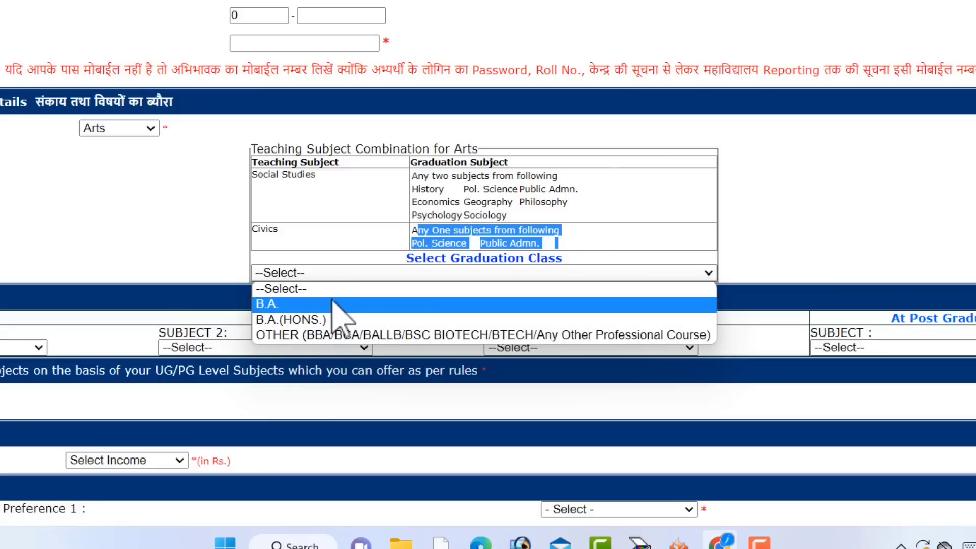
click(325, 304)
click(179, 266)
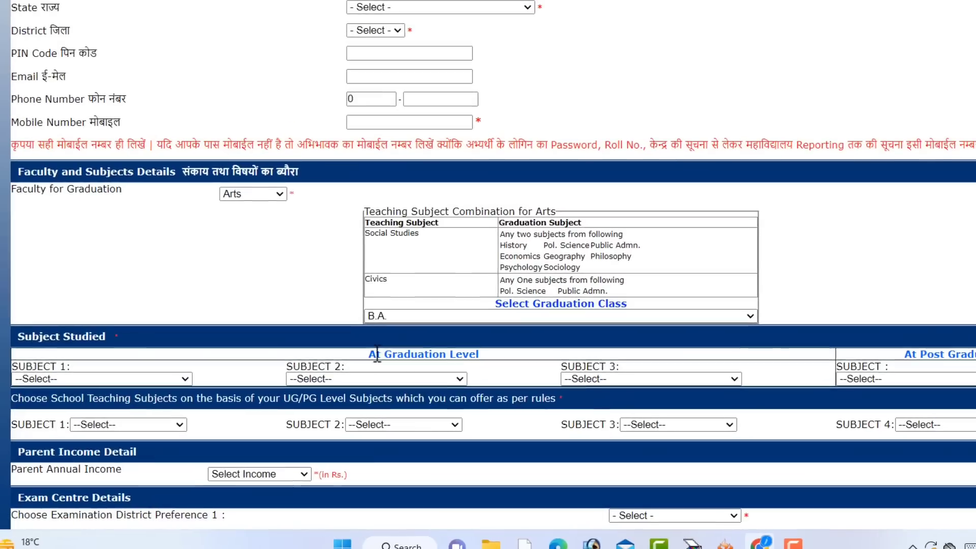
Set the three subjects studied at graduation level to HISTORY, POL.SCIENCE and HINDI
drag(256, 318, 357, 320)
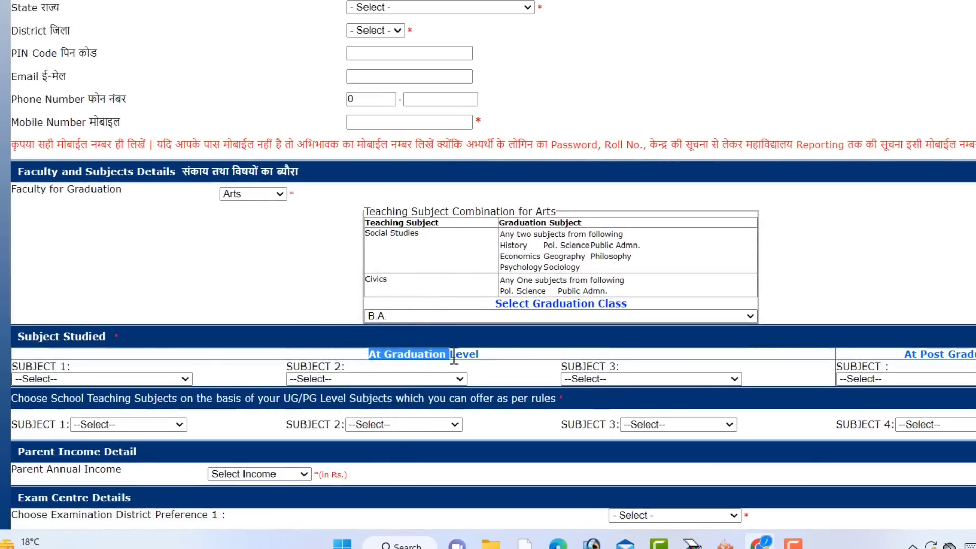
click(160, 379)
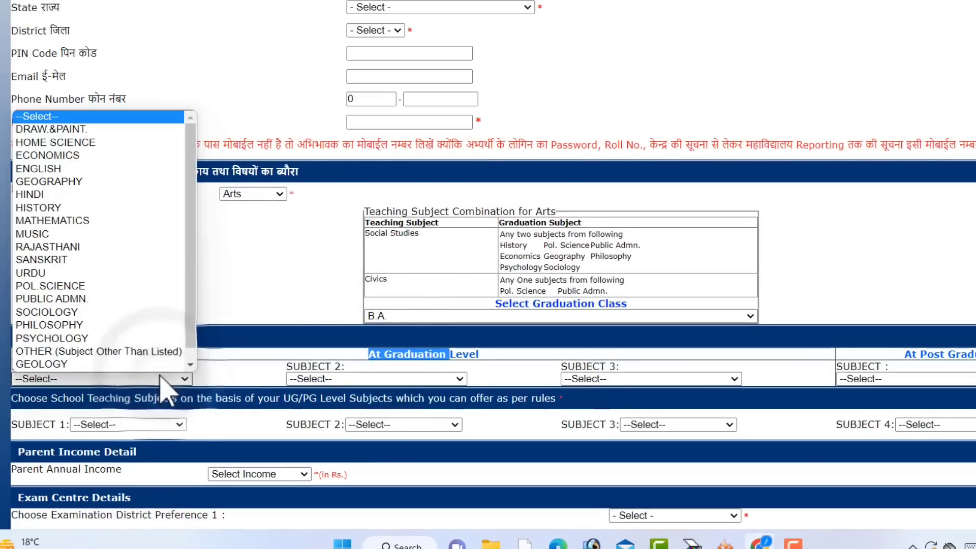
click(160, 379)
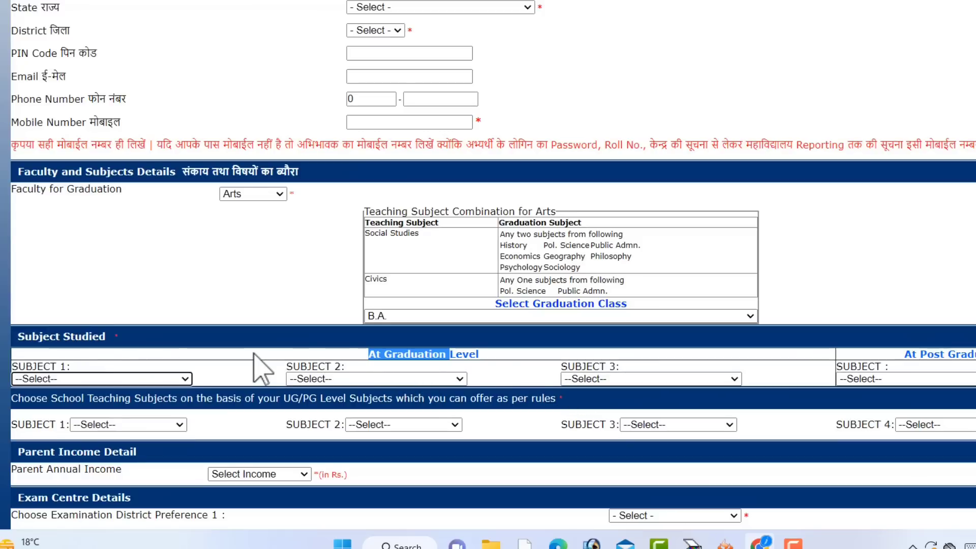
drag(56, 105, 108, 113)
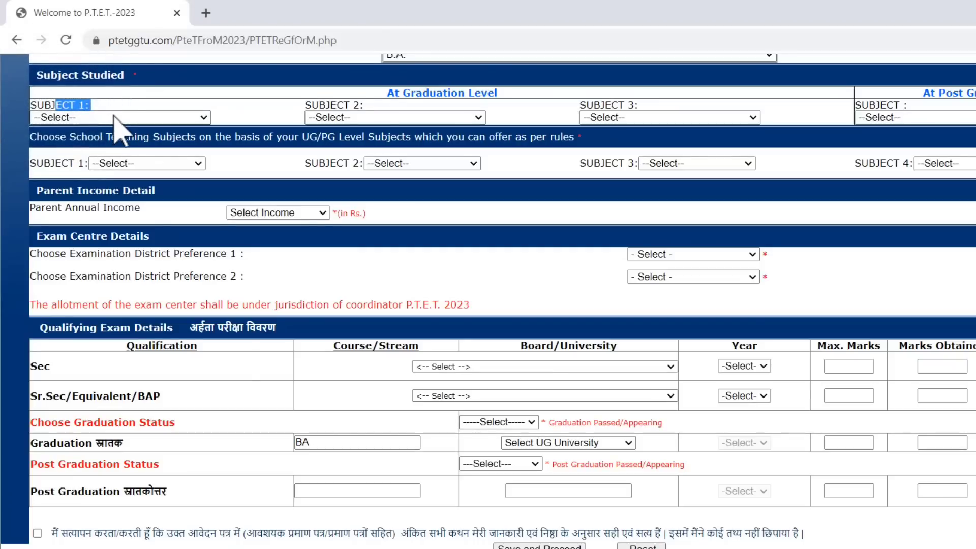
click(113, 117)
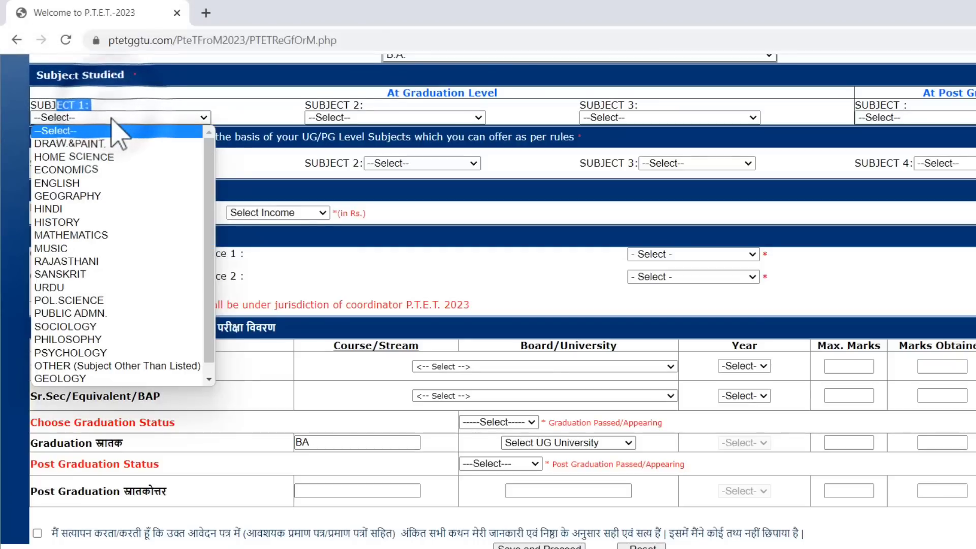
click(115, 222)
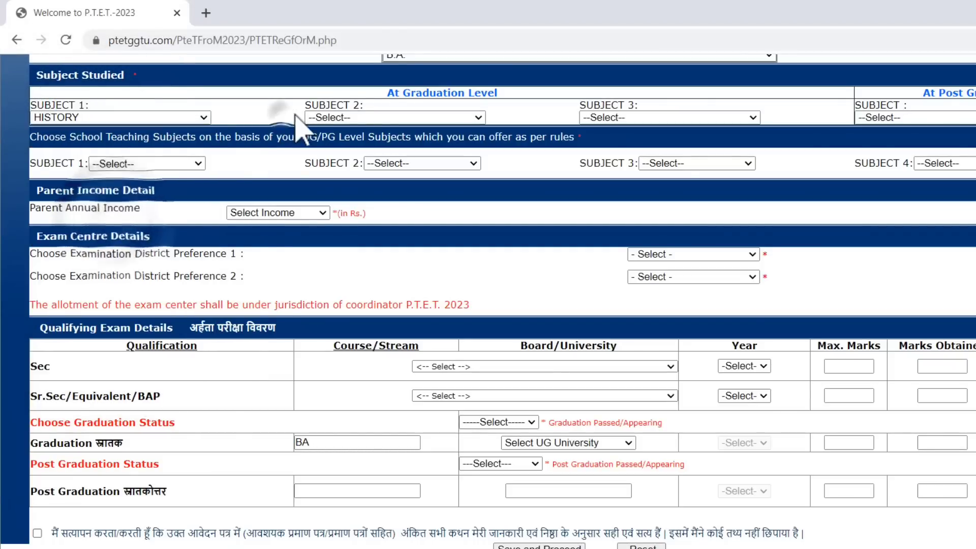
click(359, 117)
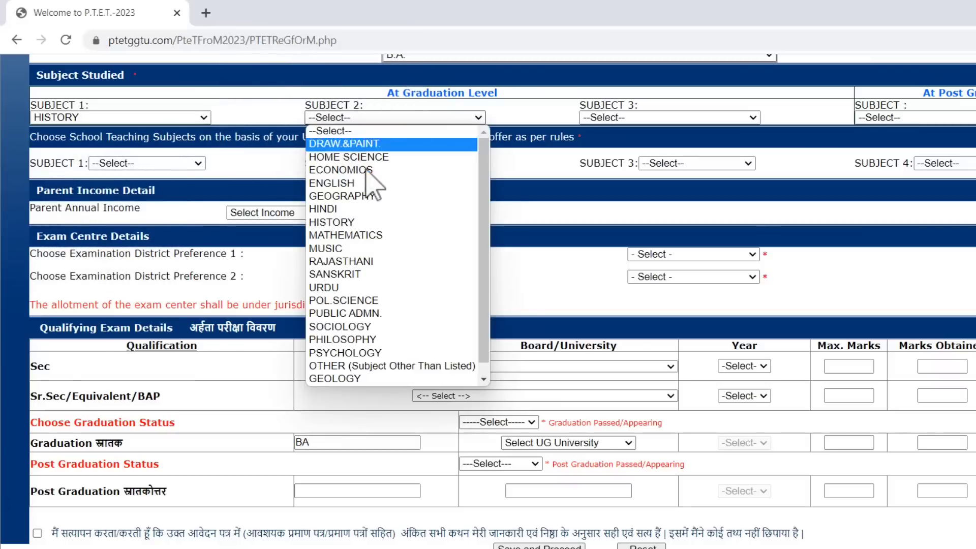
click(376, 300)
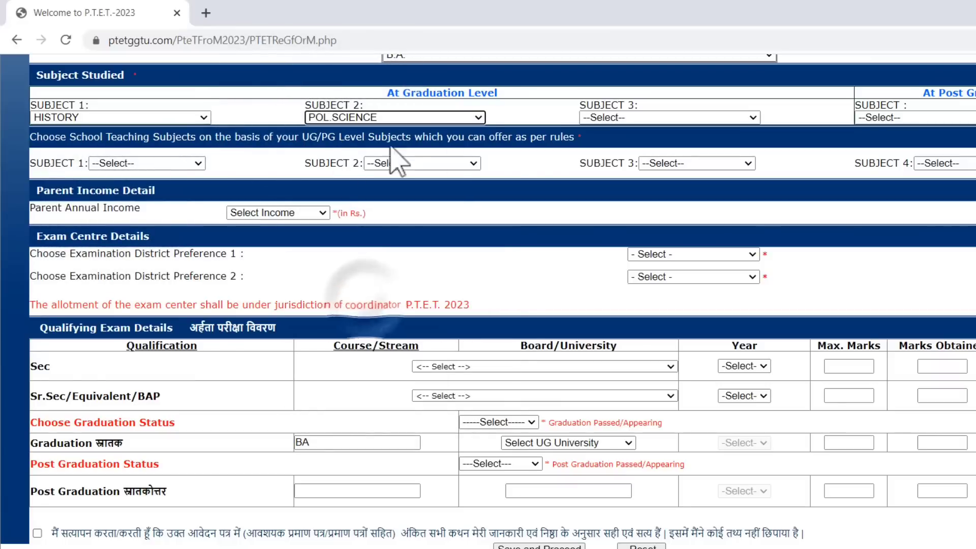
click(608, 121)
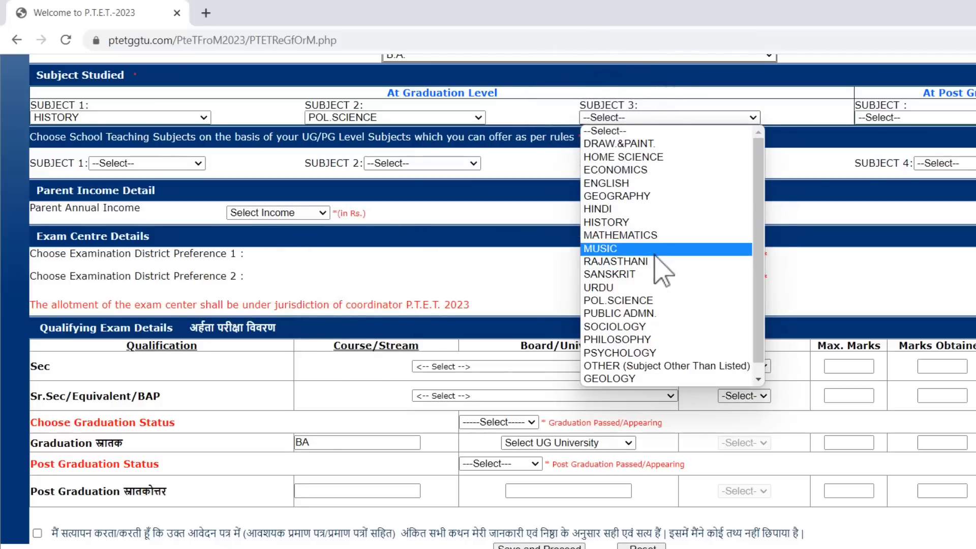
click(657, 210)
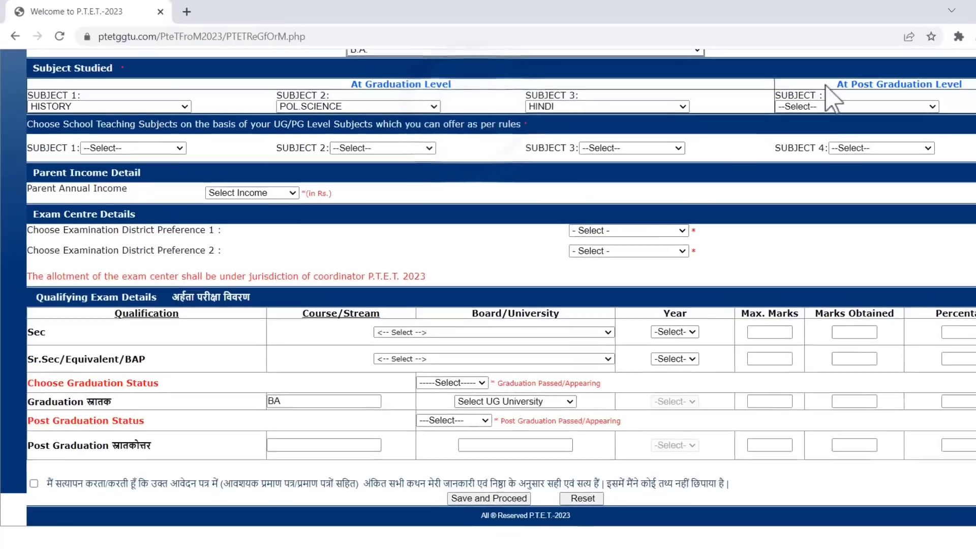
View the subject options available at post graduation level without choosing one
drag(828, 86, 947, 85)
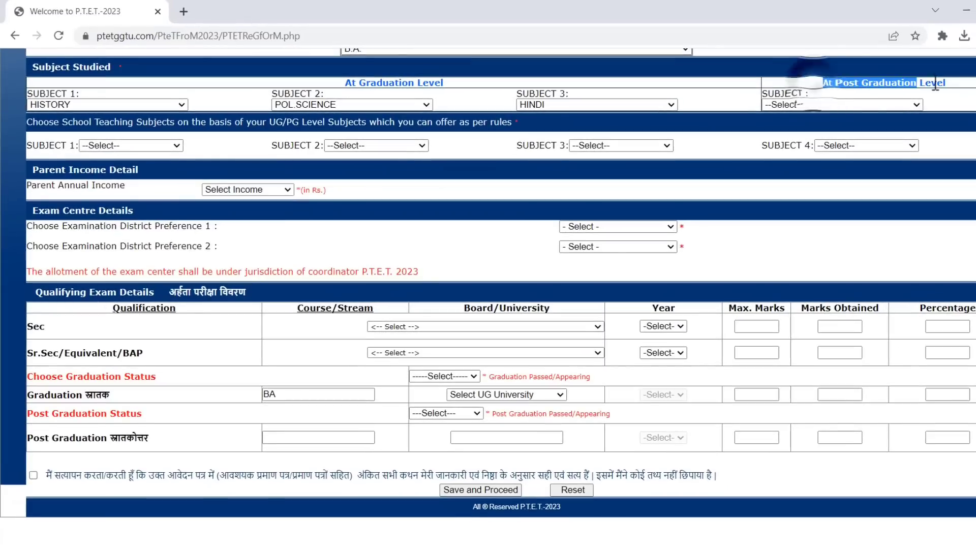
click(883, 105)
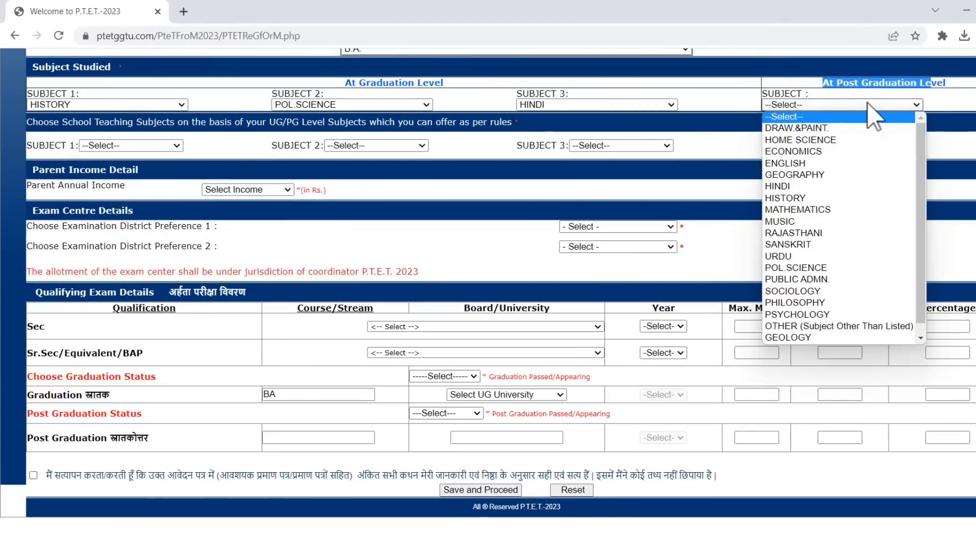
click(867, 105)
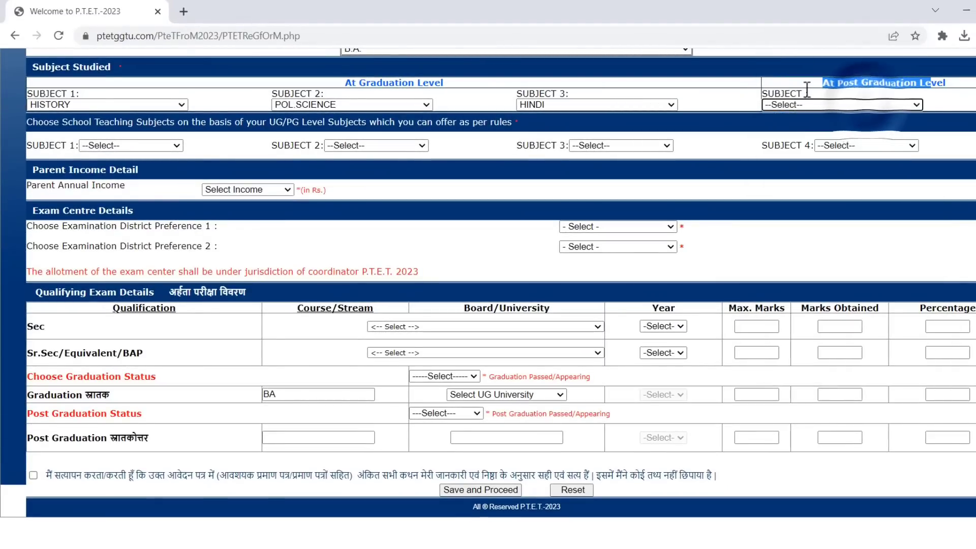
click(788, 95)
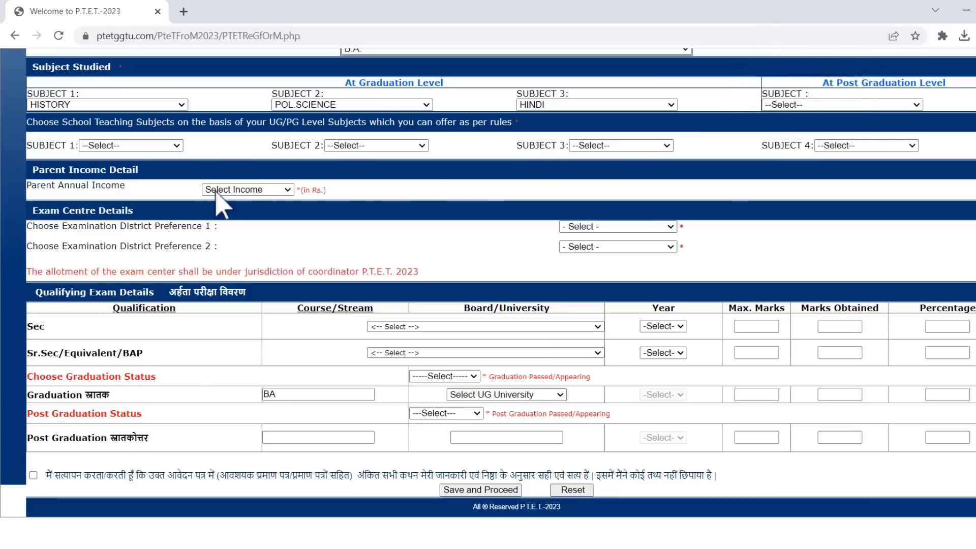
Set the first school teaching subject to 13-SOCIAL STUDIES, consulting the teaching subject combinations for Arts
drag(35, 118, 89, 125)
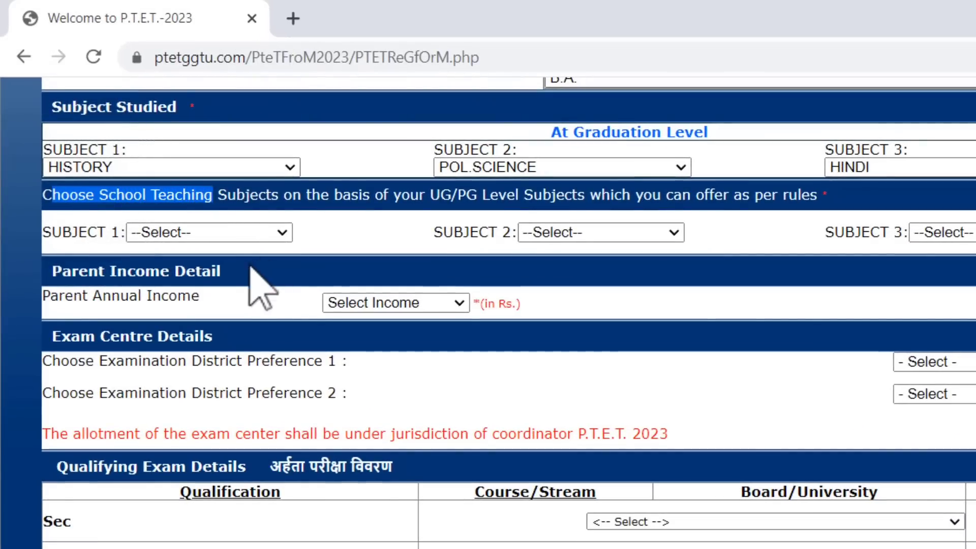
click(215, 234)
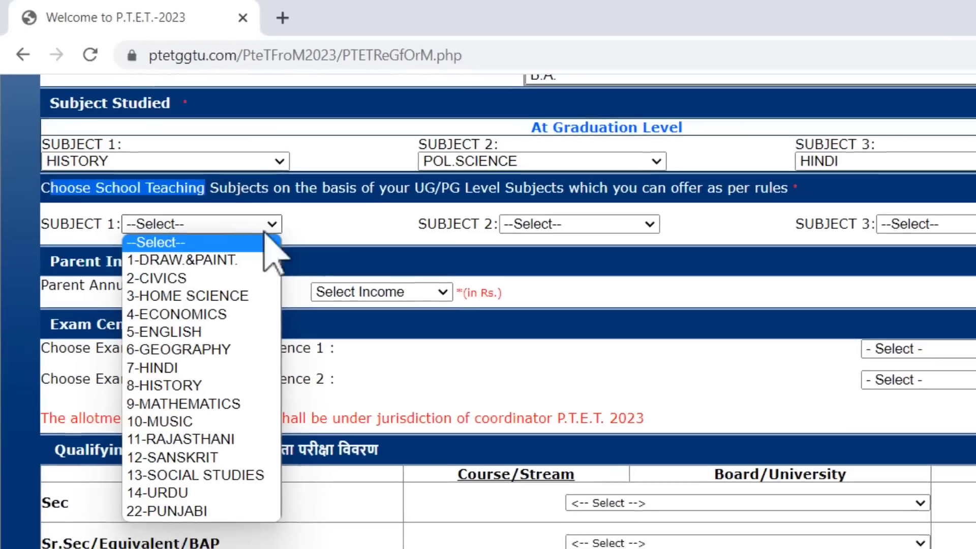
click(374, 240)
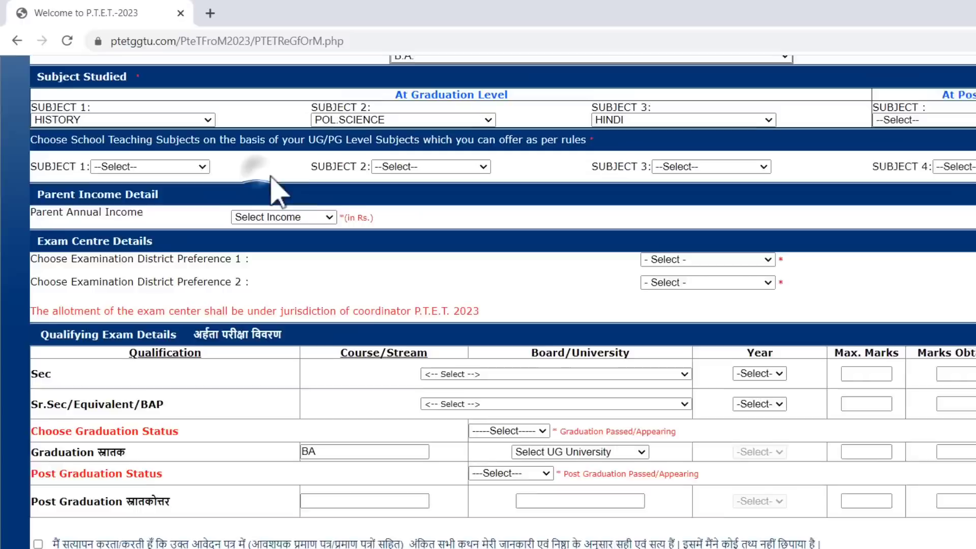
scroll(559, 297, up, 5)
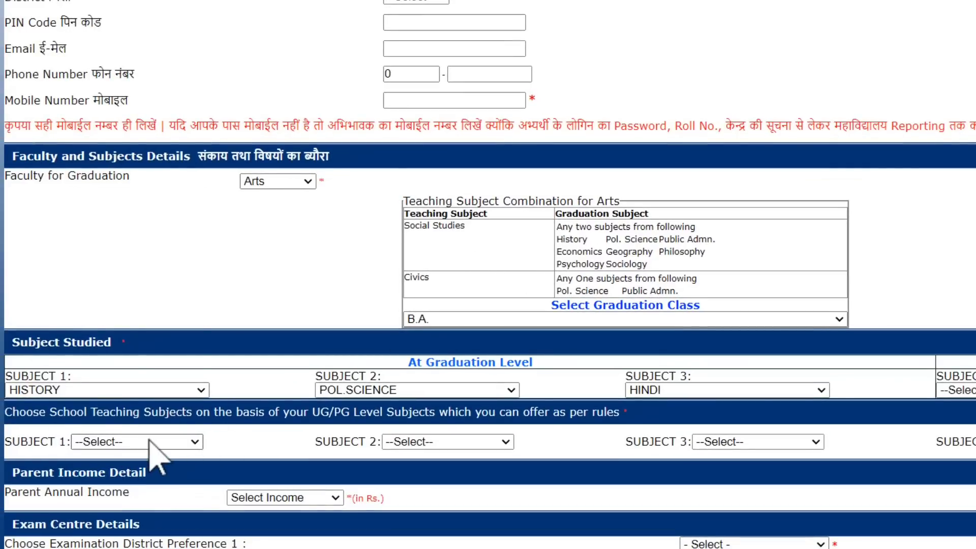
click(151, 443)
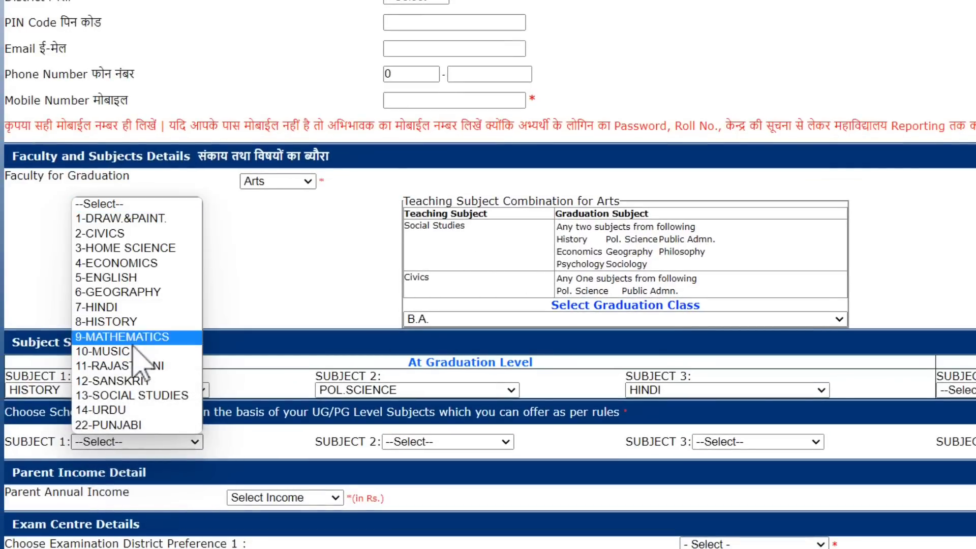
click(128, 399)
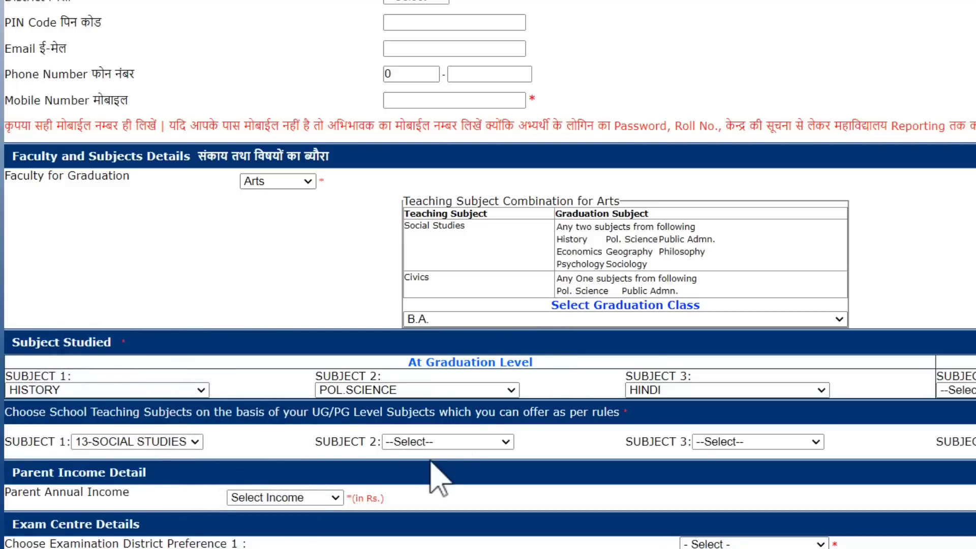
Set the second school teaching subject to 2-CIVICS and the third to 7-HINDI
click(431, 442)
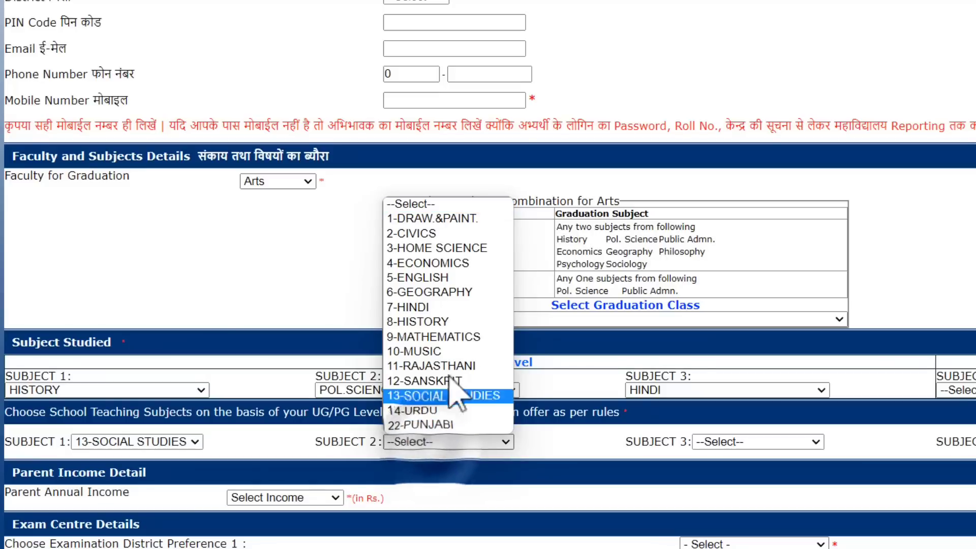
click(457, 233)
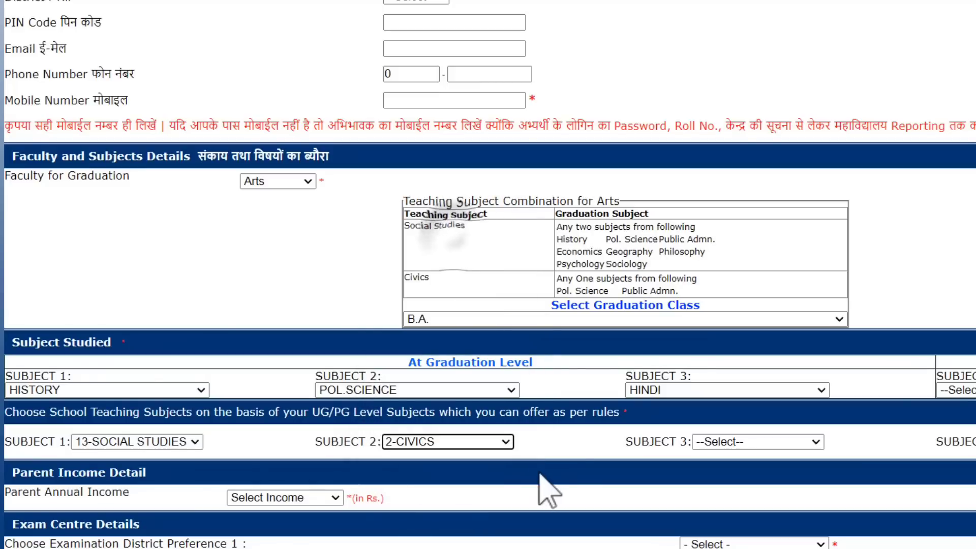
click(740, 441)
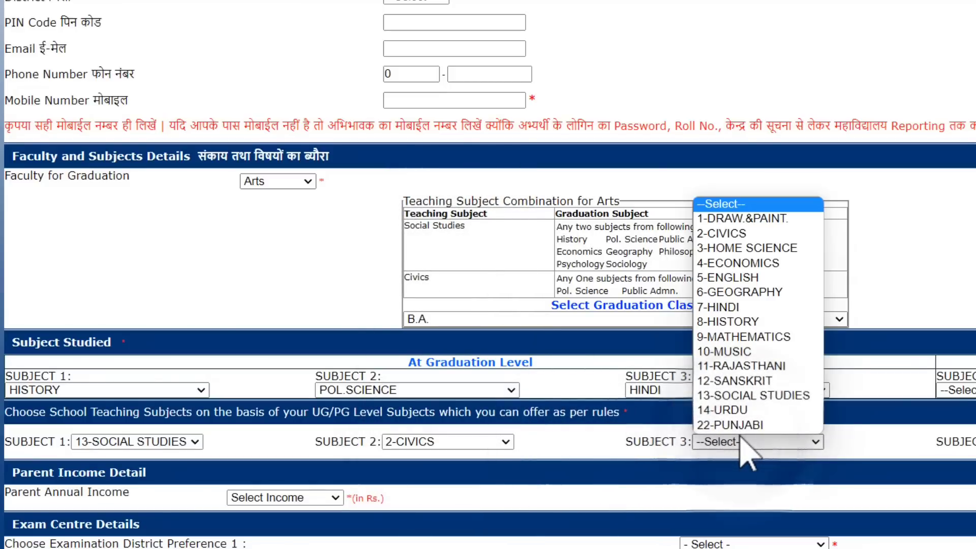
click(776, 307)
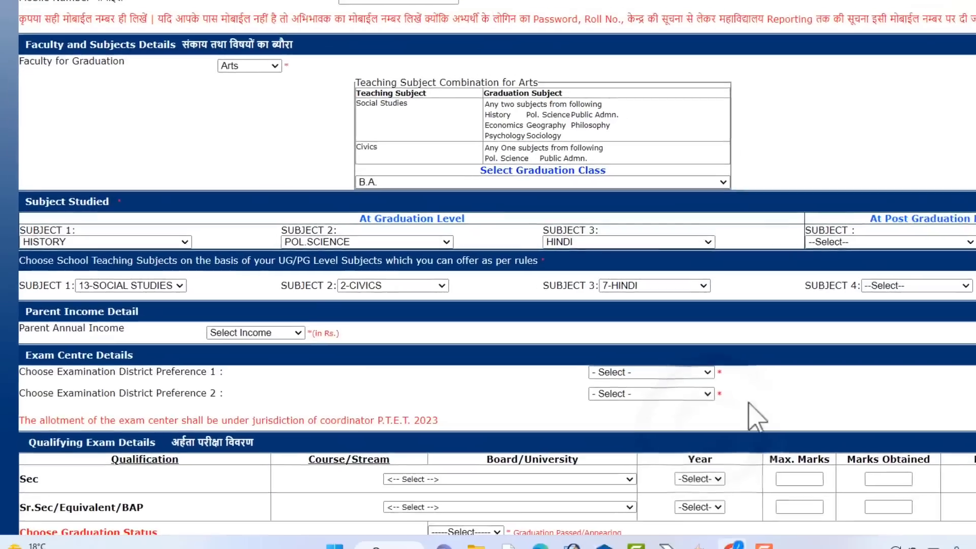
Set the parent annual income to the 0- 200000 bracket
scroll(748, 407, down, 4)
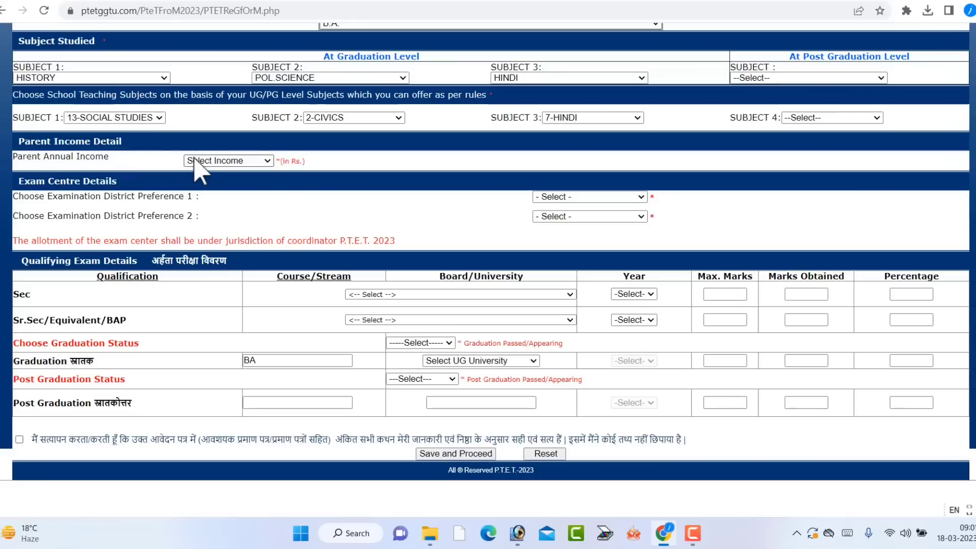
click(195, 161)
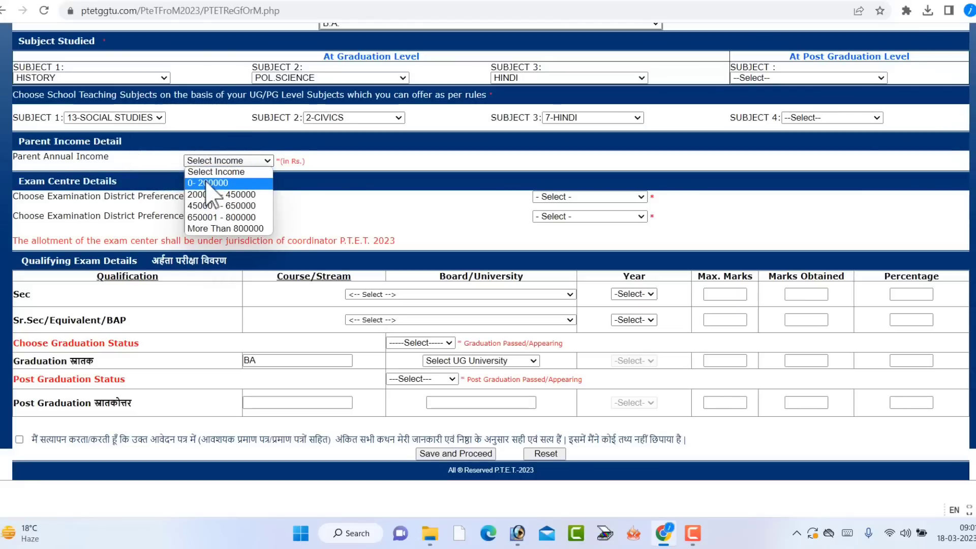
click(208, 183)
click(218, 160)
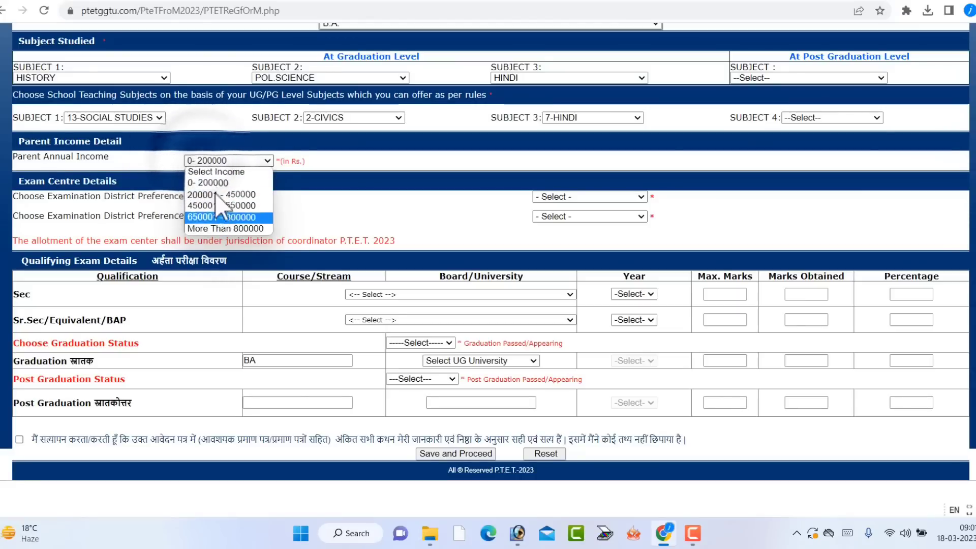
click(210, 183)
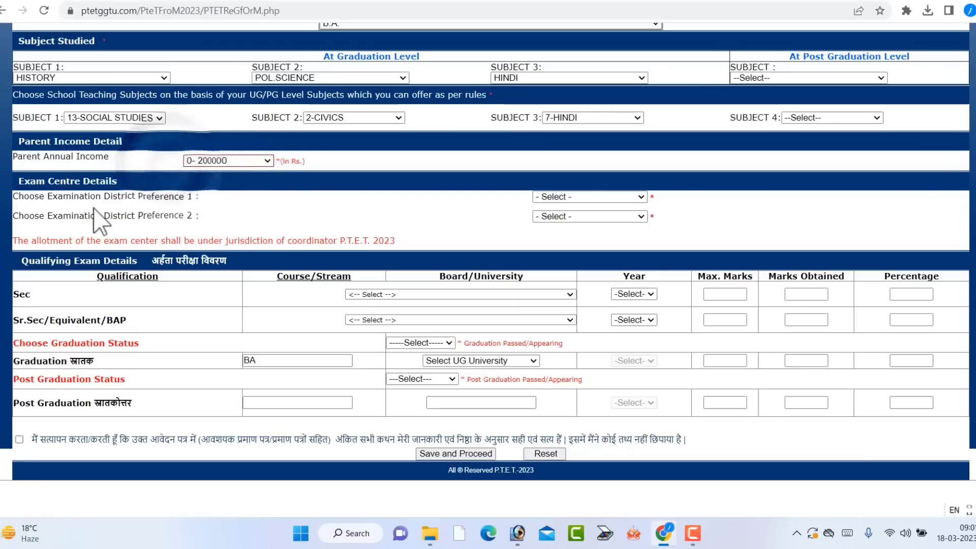
Set examination district preference 1 to 117-JODHPUR and preference 2 to 107-BIKANER
drag(80, 198, 184, 198)
click(560, 197)
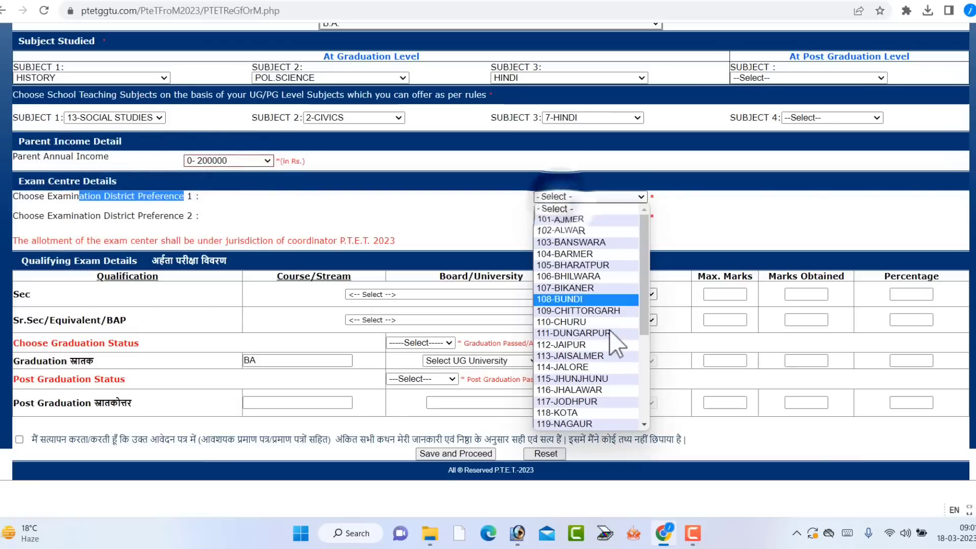
scroll(617, 346, down, 5)
scroll(621, 353, up, 5)
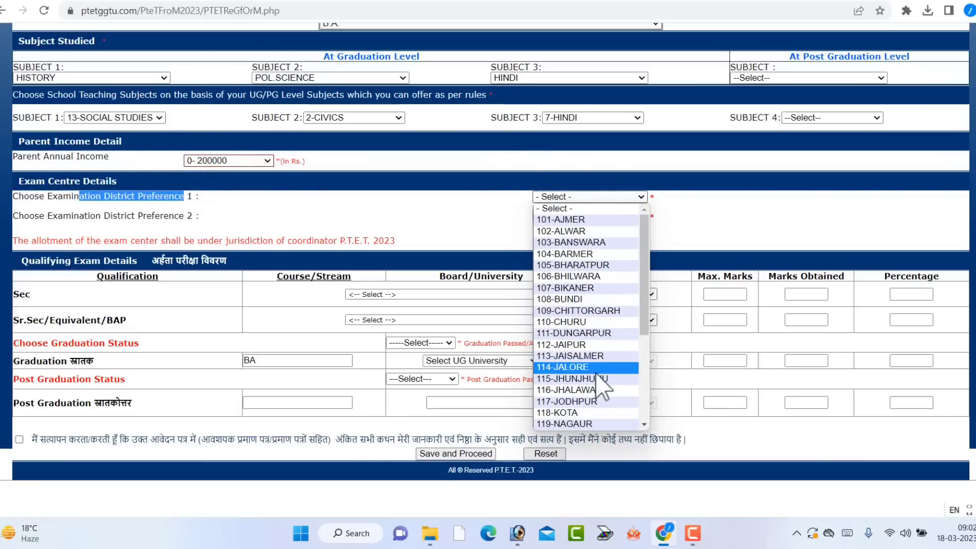
click(593, 401)
click(542, 217)
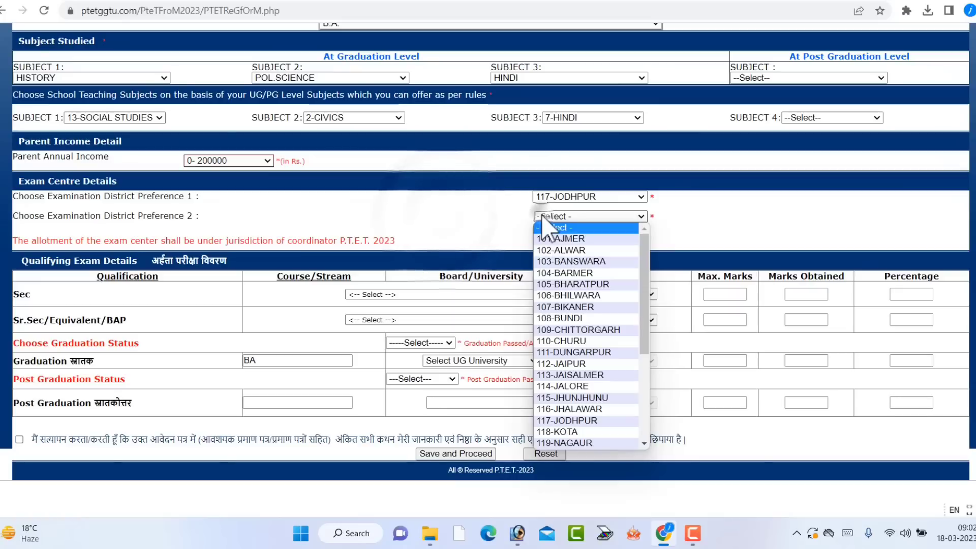
click(585, 306)
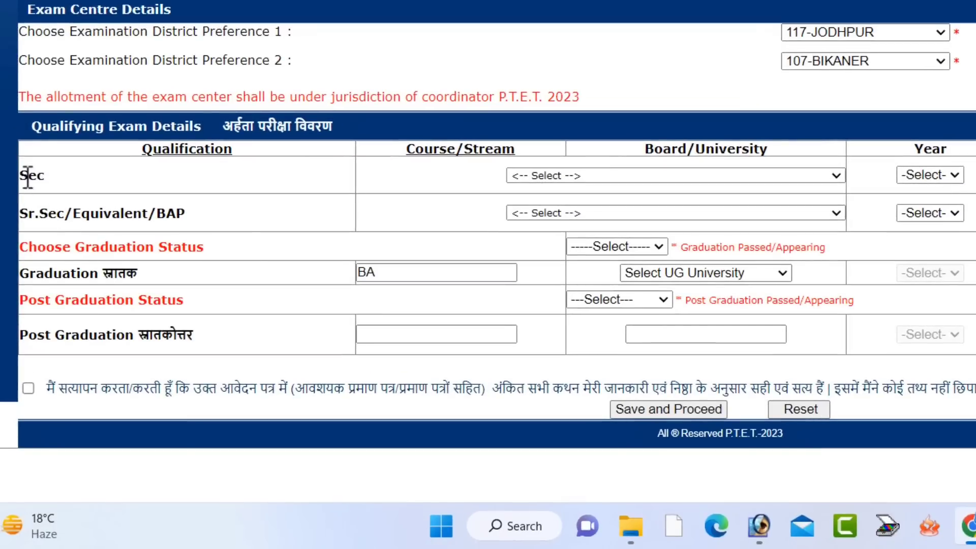
Set the board for both the Sec and Sr.Sec qualifications to BOARD OF SECONDARY EDUCATION, RAJASTHAN, AJMER
drag(20, 294, 116, 298)
click(673, 178)
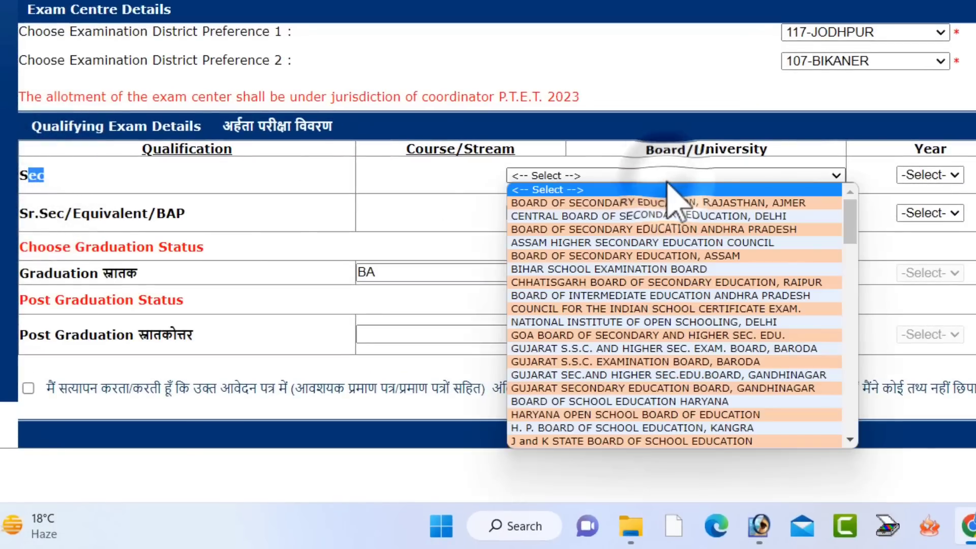
click(688, 203)
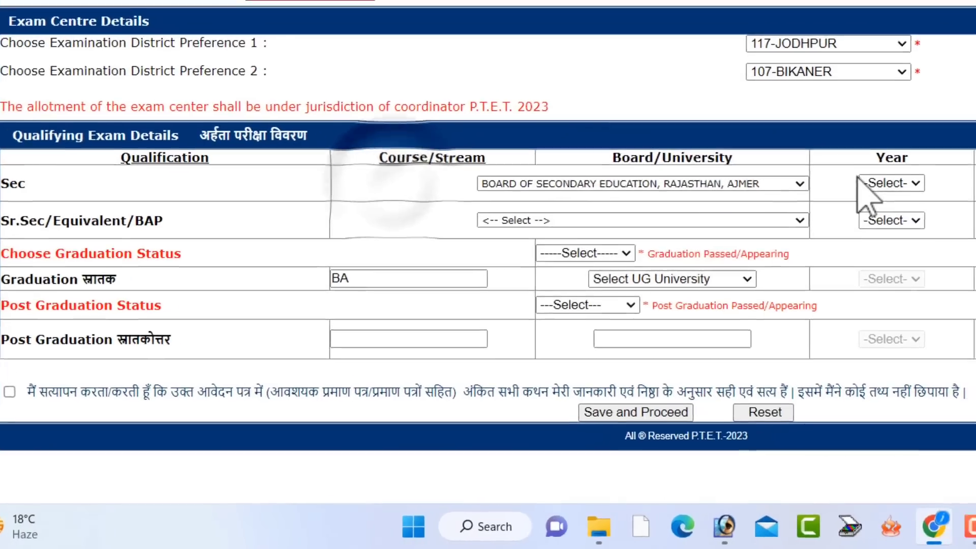
click(929, 175)
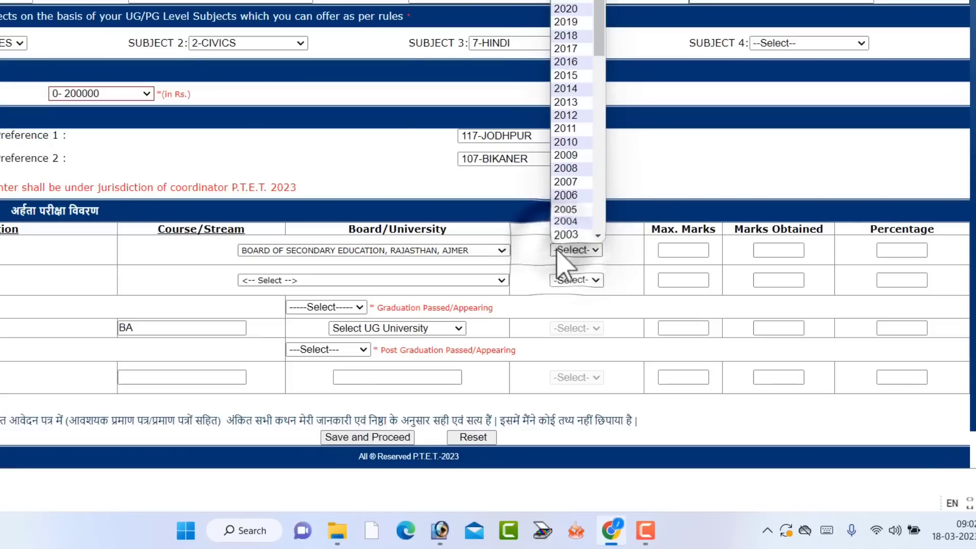
click(559, 254)
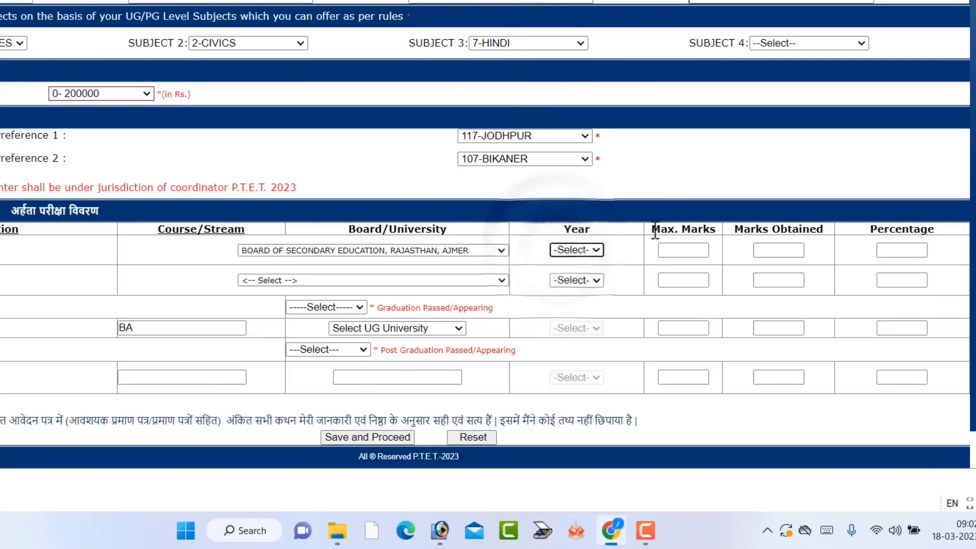
drag(652, 227, 724, 252)
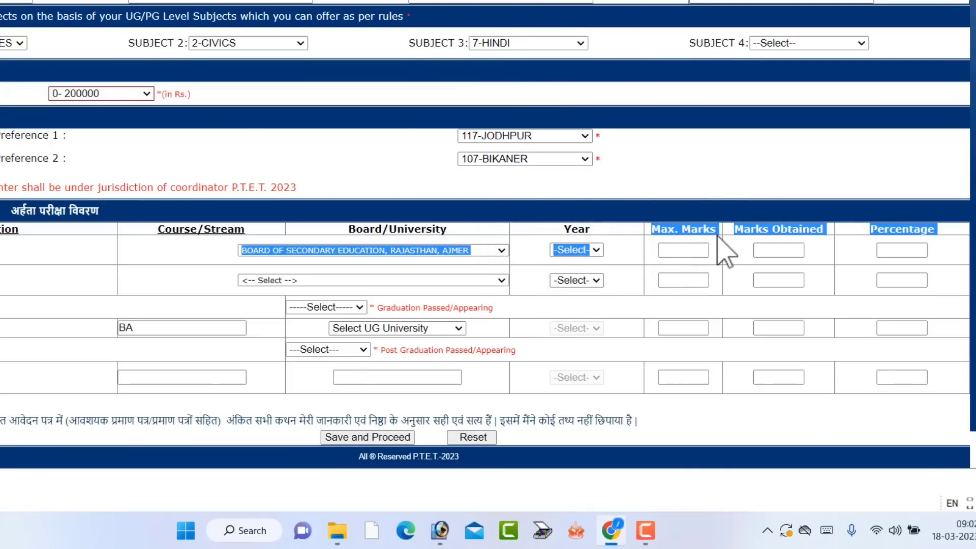
click(703, 251)
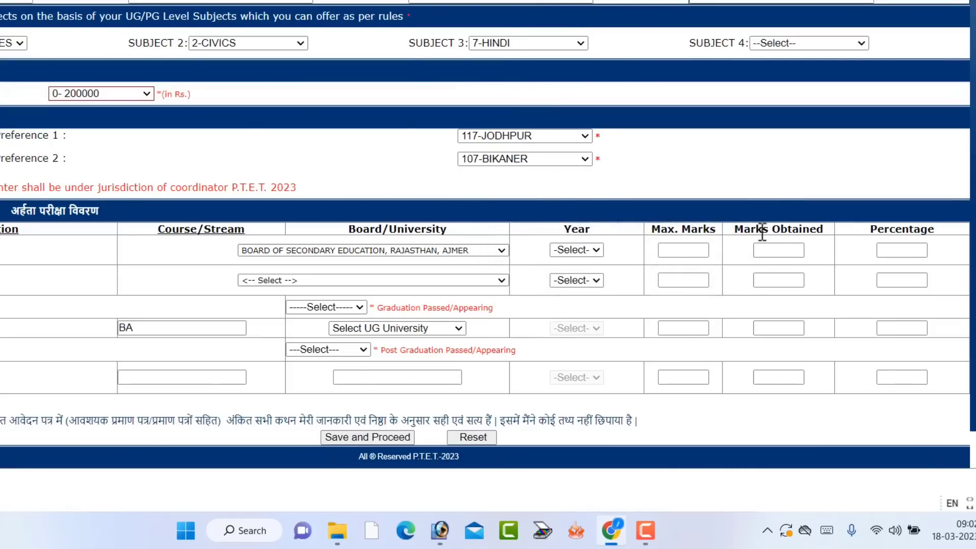
drag(761, 228, 812, 234)
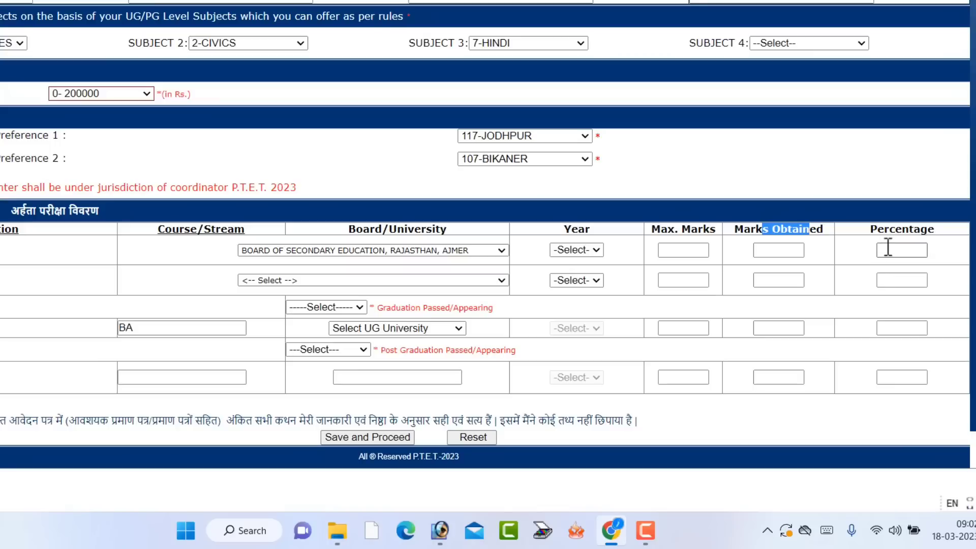
click(402, 280)
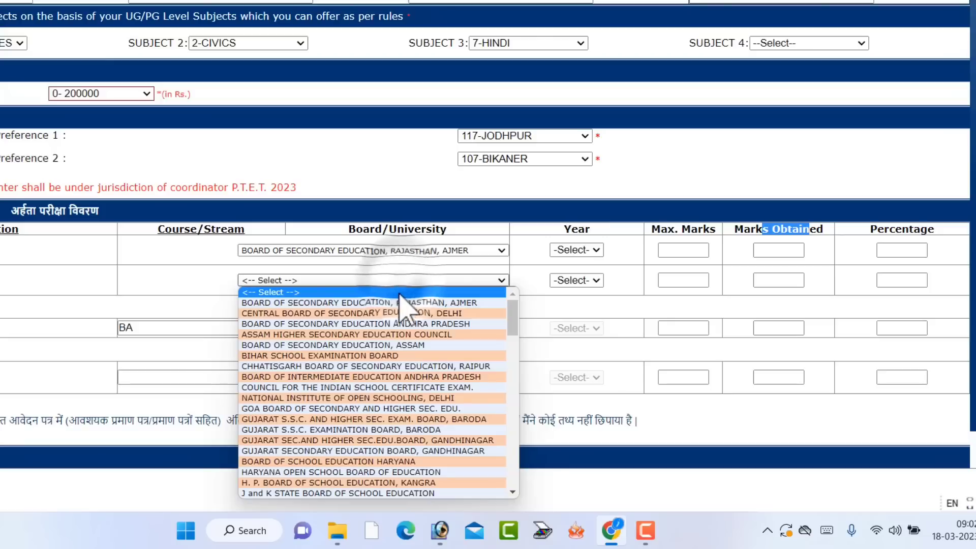
click(405, 303)
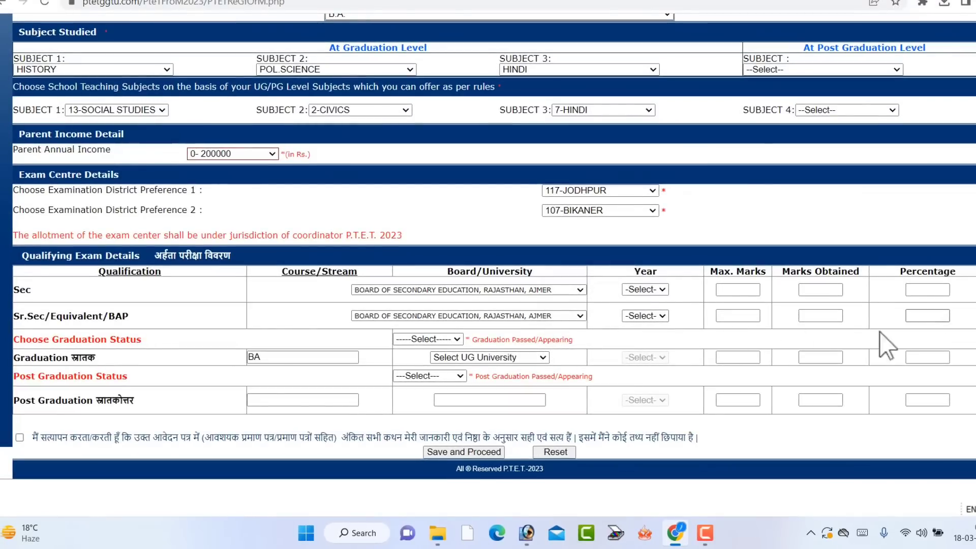
Set the graduation status to Appearing and the graduation year to 2023
click(398, 340)
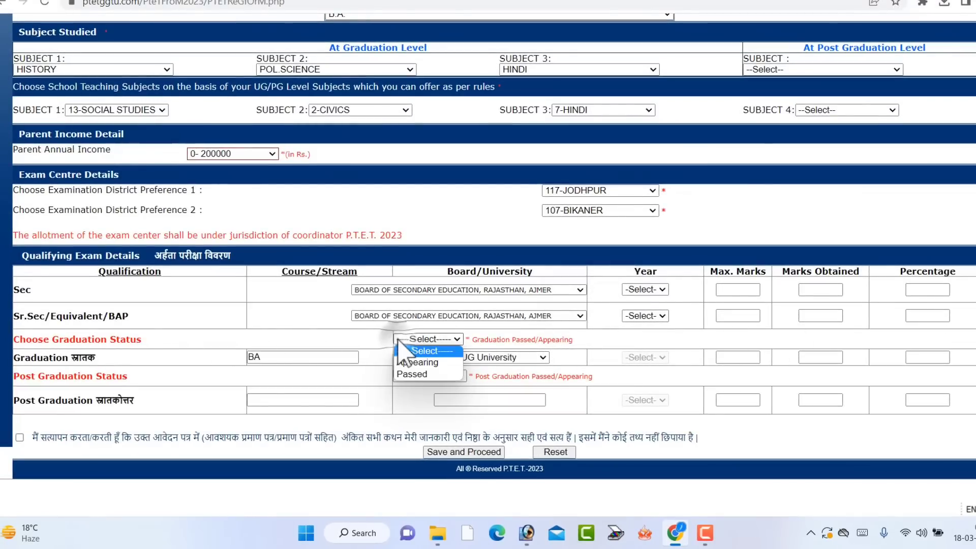
click(410, 362)
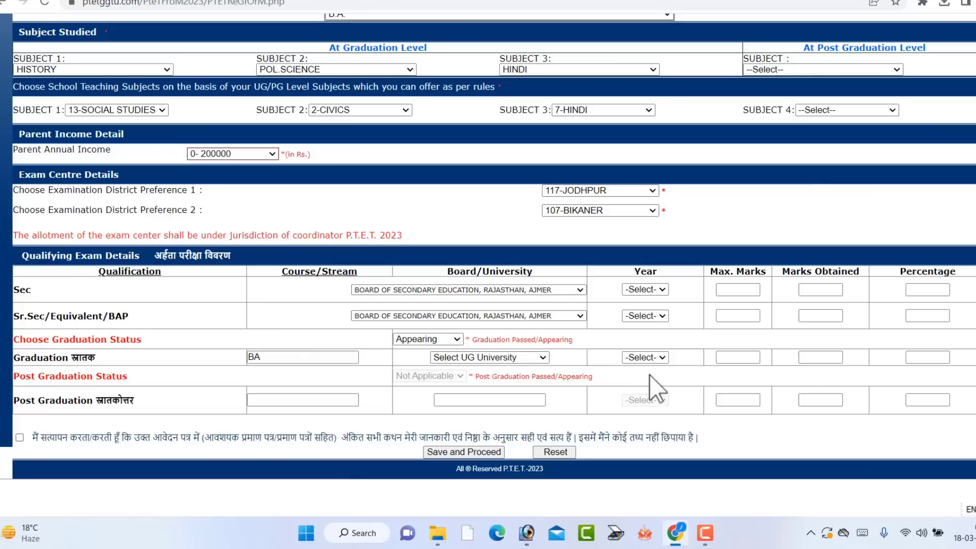
click(646, 358)
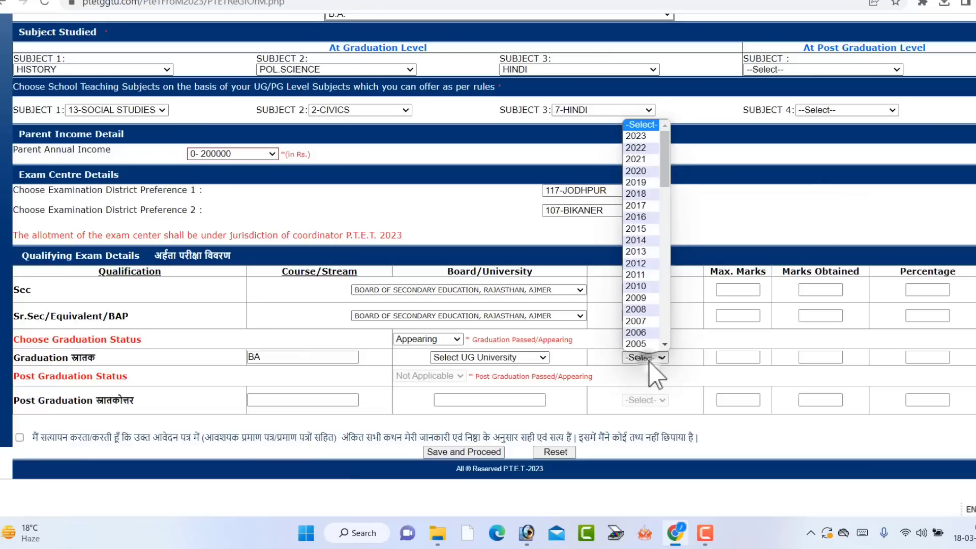
click(644, 136)
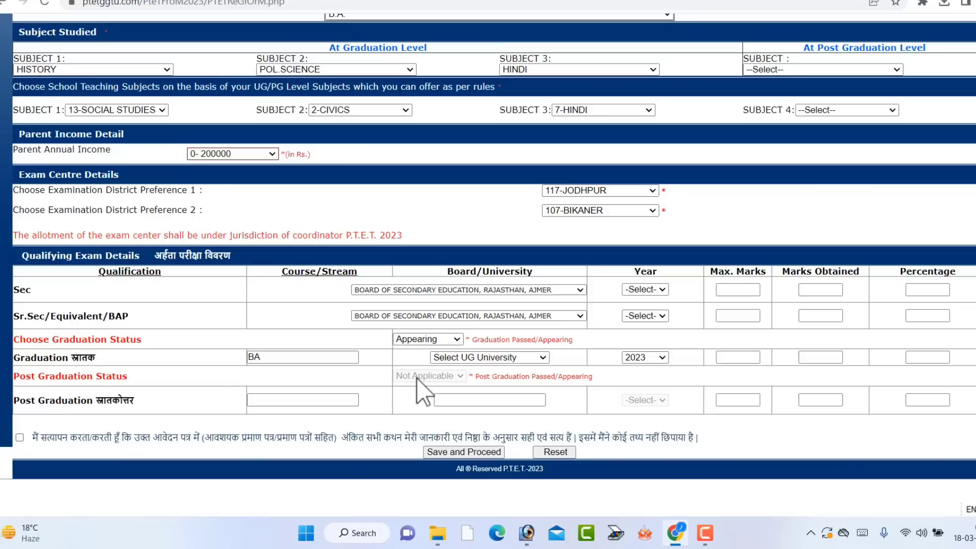
Switch the graduation status to Passed, view the post graduation status options, and restore the status to Appearing
click(427, 340)
click(437, 379)
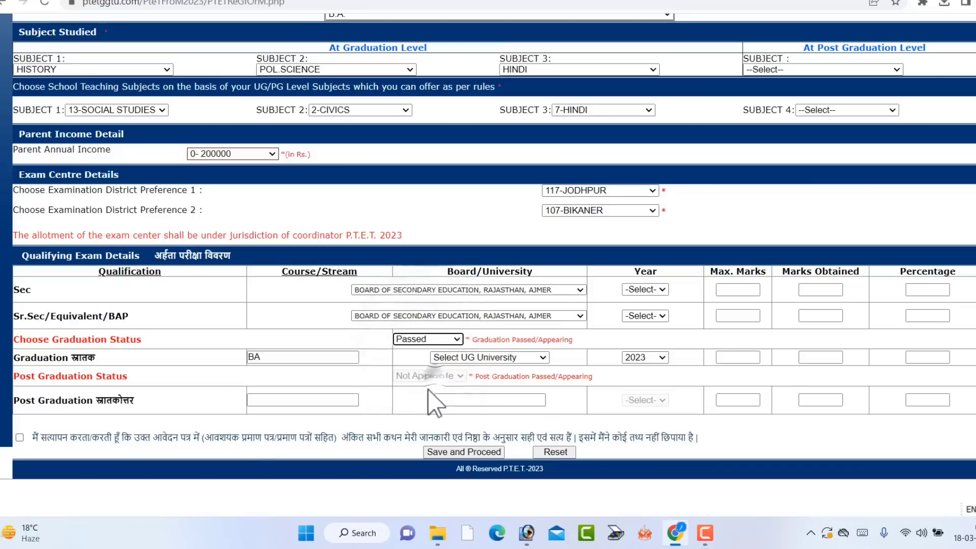
click(430, 377)
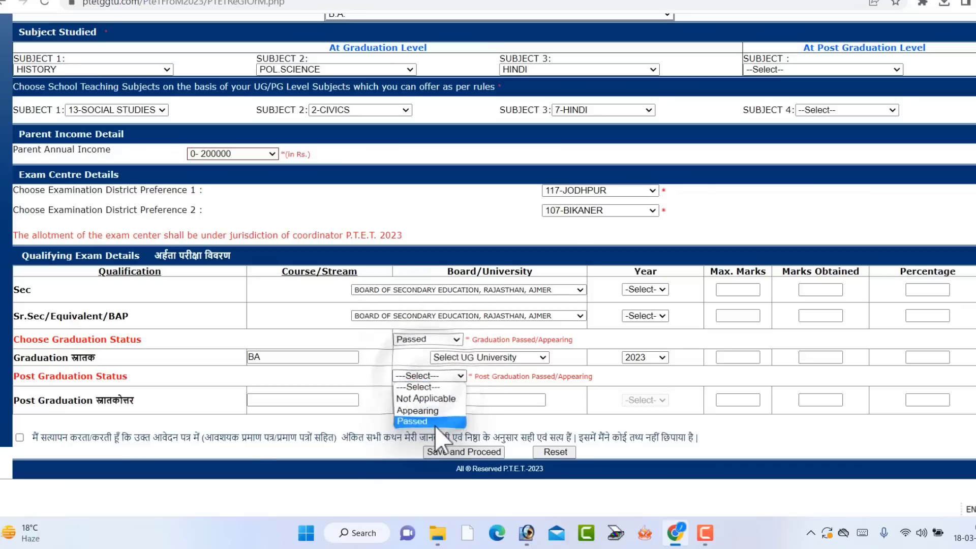
click(415, 339)
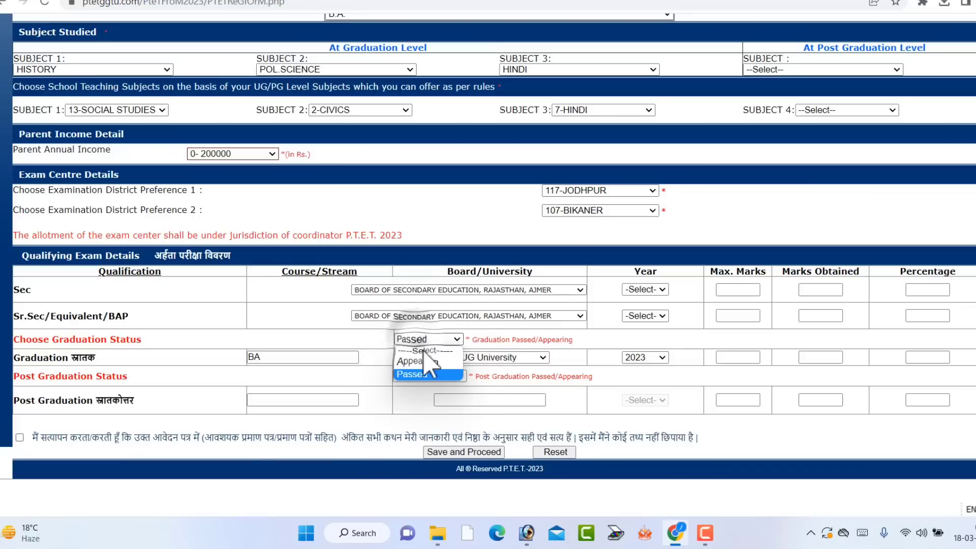
click(419, 361)
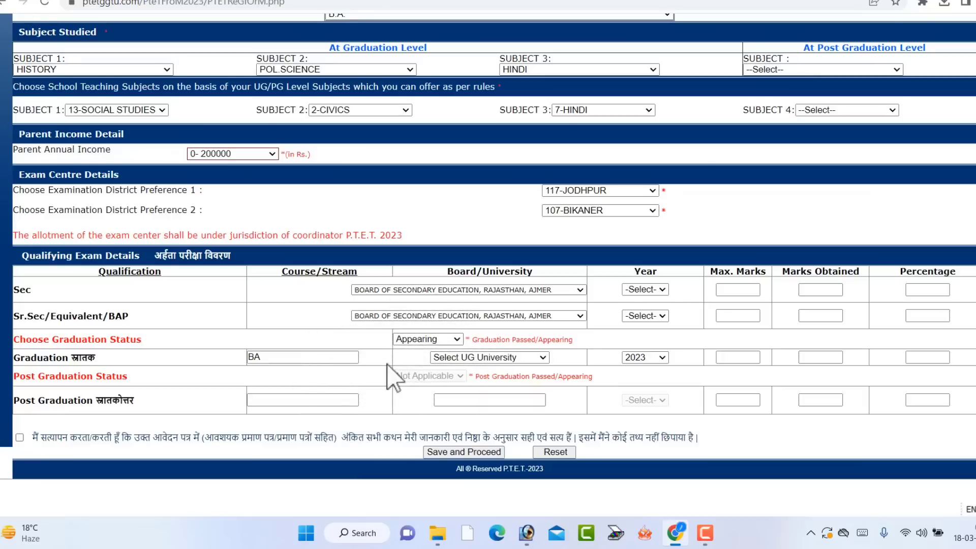
View the available UG universities for the graduation row without choosing one
click(473, 357)
click(458, 358)
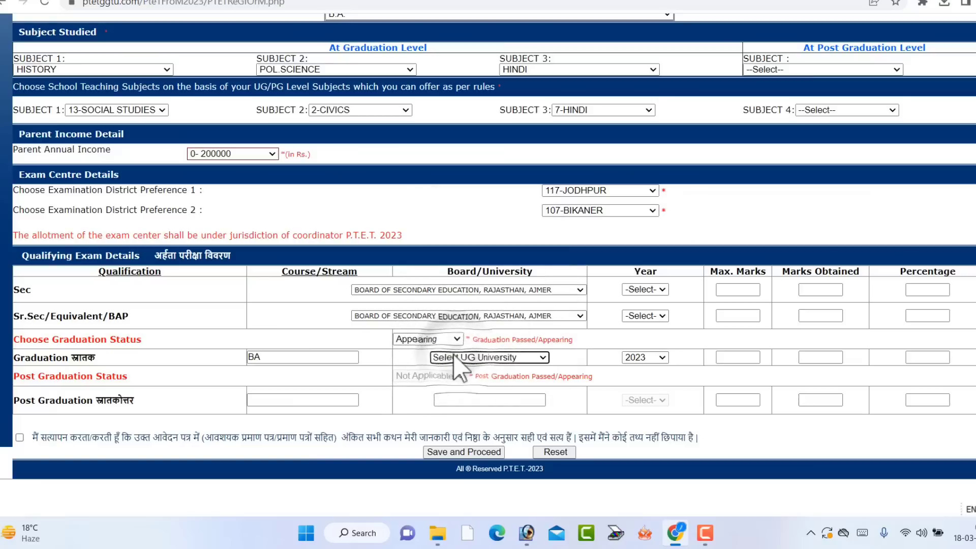
click(460, 359)
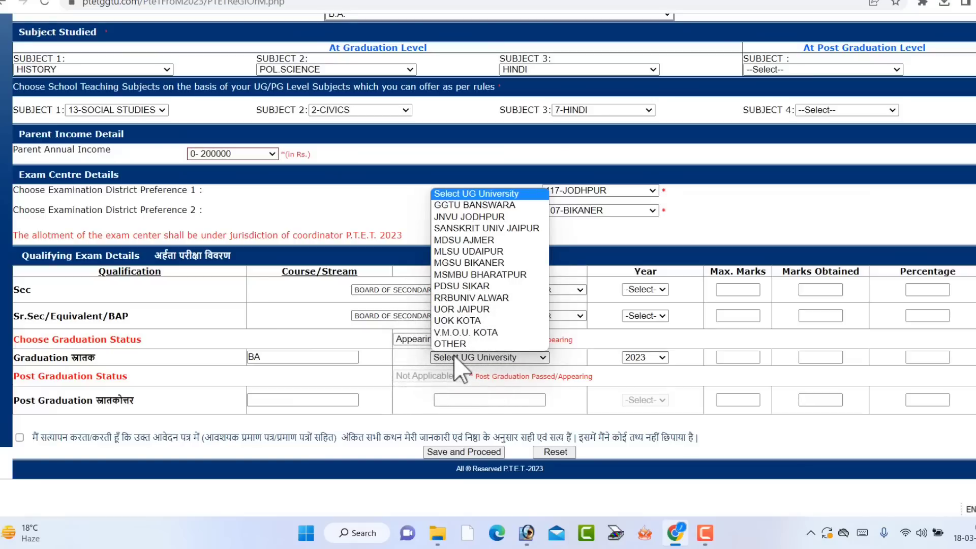
click(455, 357)
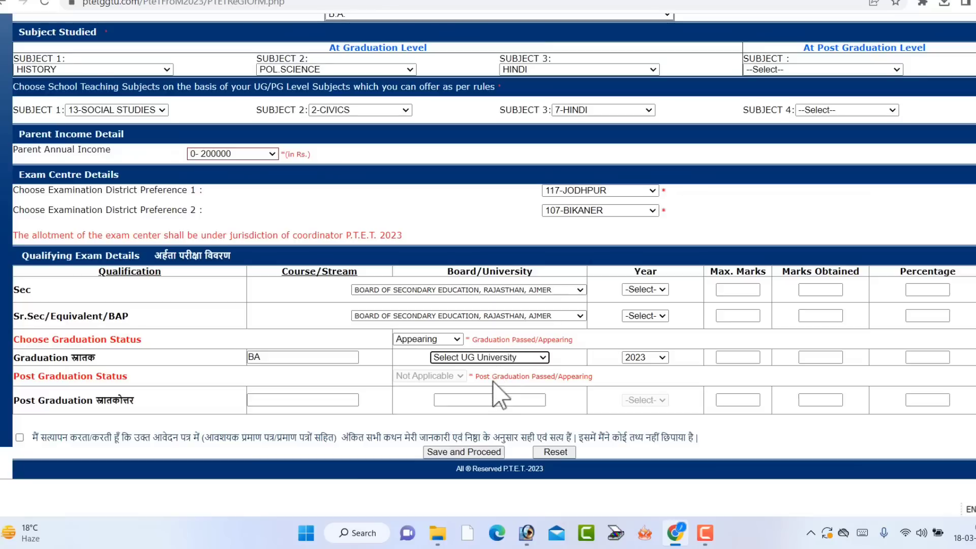
Accept the declaration below the qualifying exam details, save and proceed with the form, and acknowledge the request to verify the information
click(20, 437)
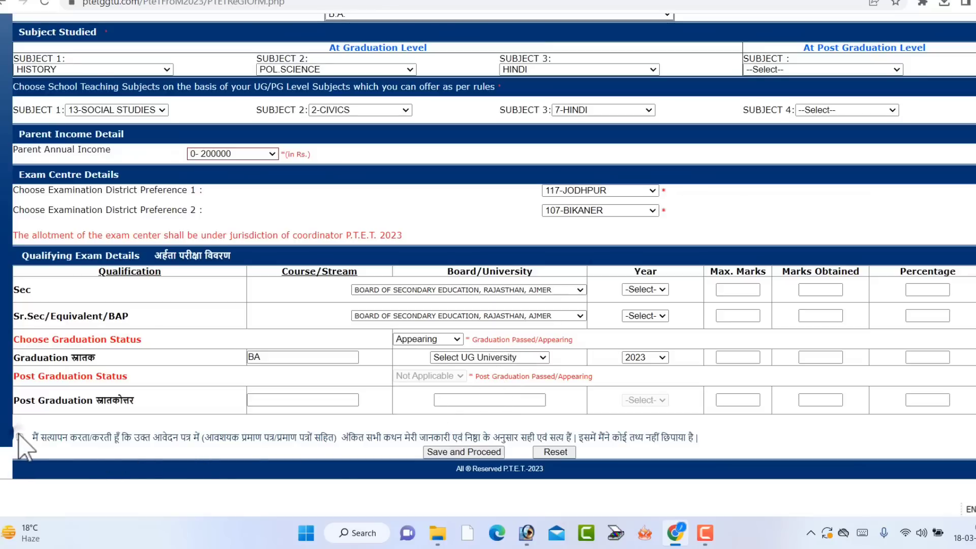
click(436, 453)
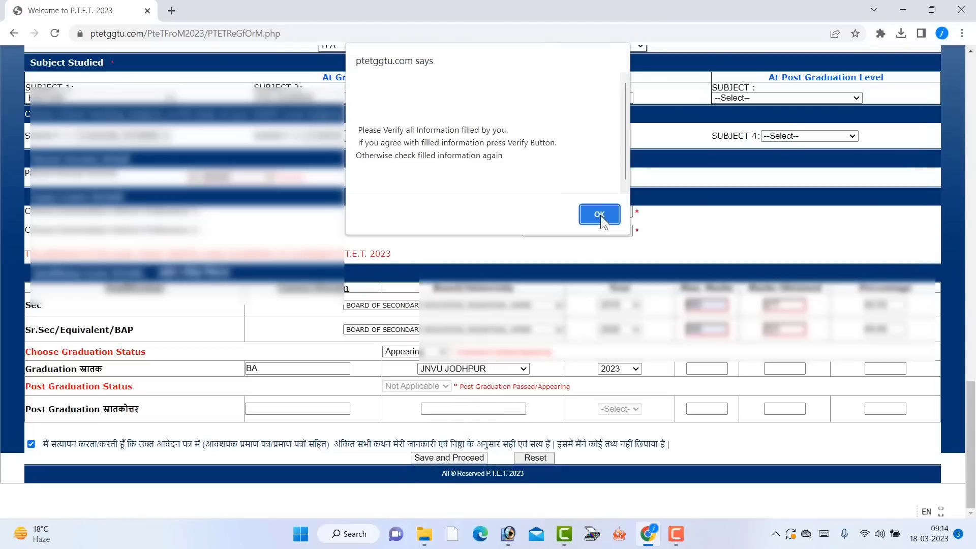
click(600, 214)
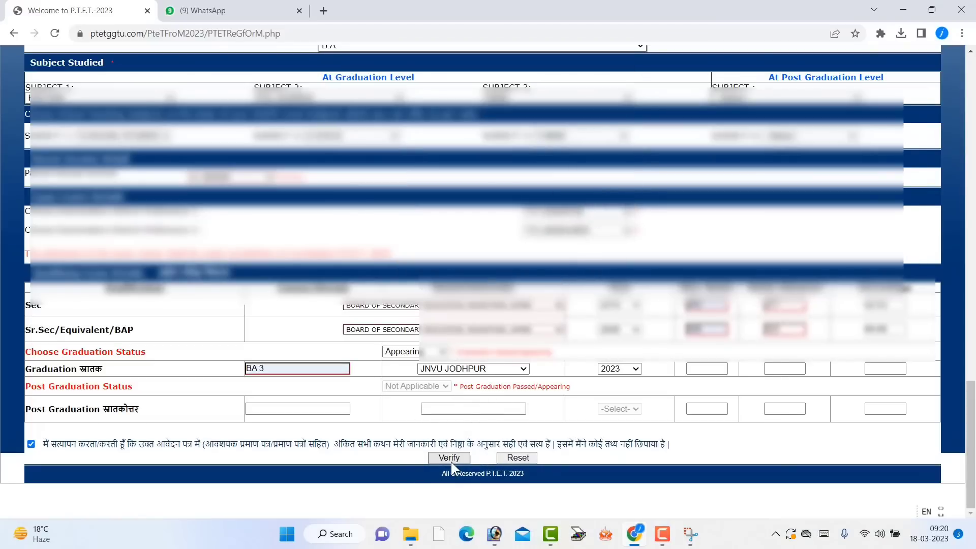
Verify the application form, and view the print preview of the payment invoice without saving it
click(451, 463)
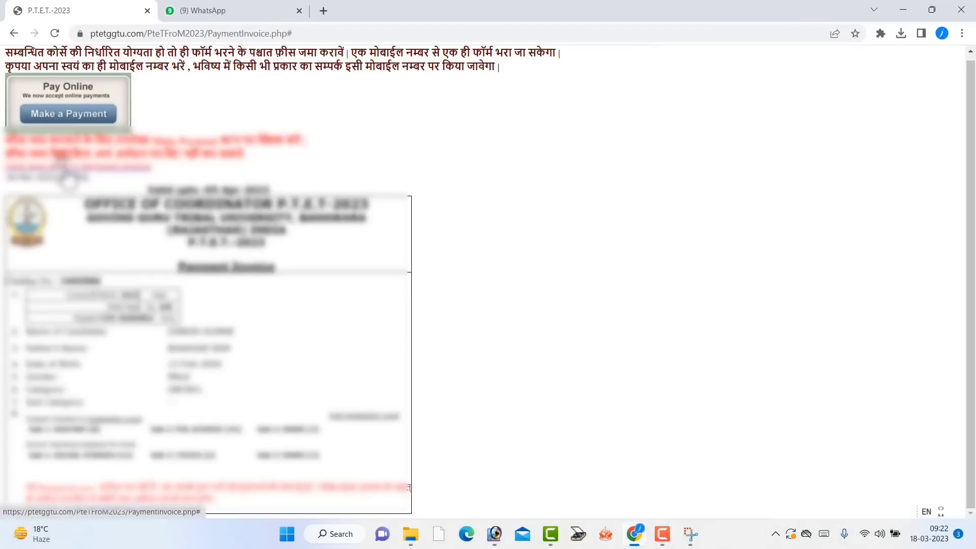
click(61, 157)
click(783, 460)
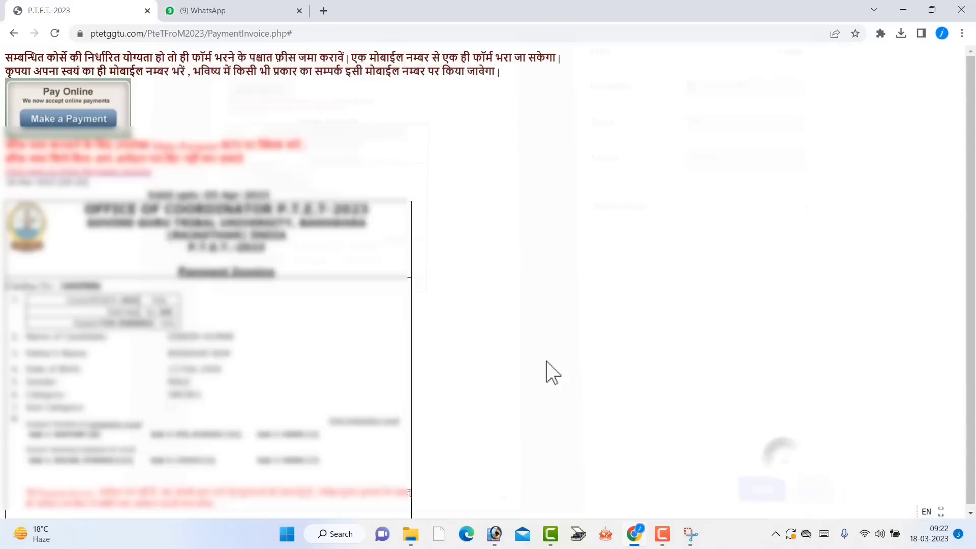
Start the online fee payment and view the debit/credit card and net banking options without paying through them
click(63, 122)
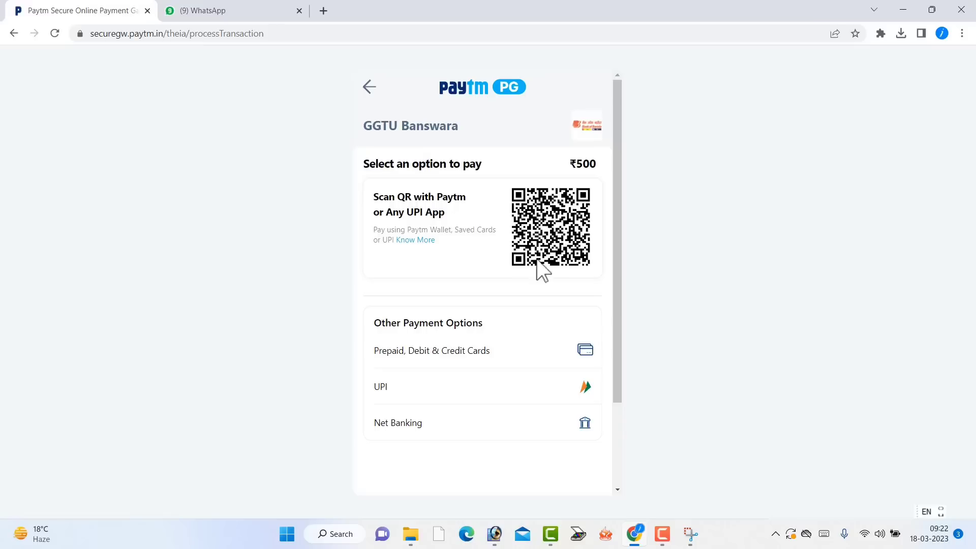
click(468, 364)
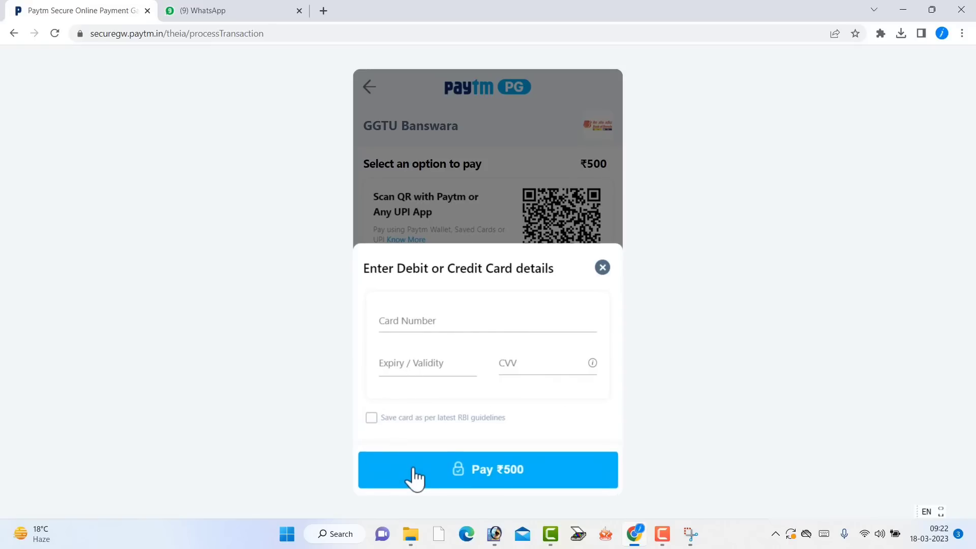
click(603, 267)
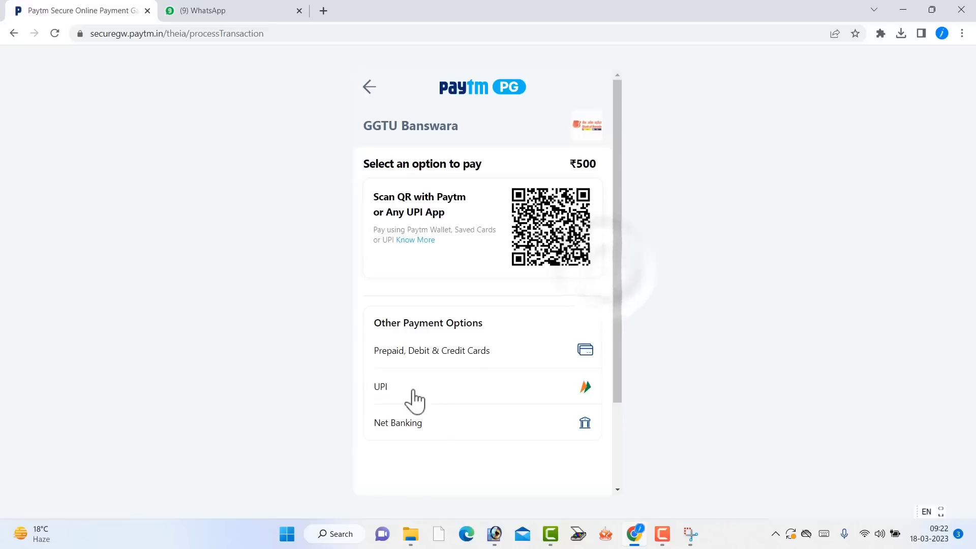
click(425, 433)
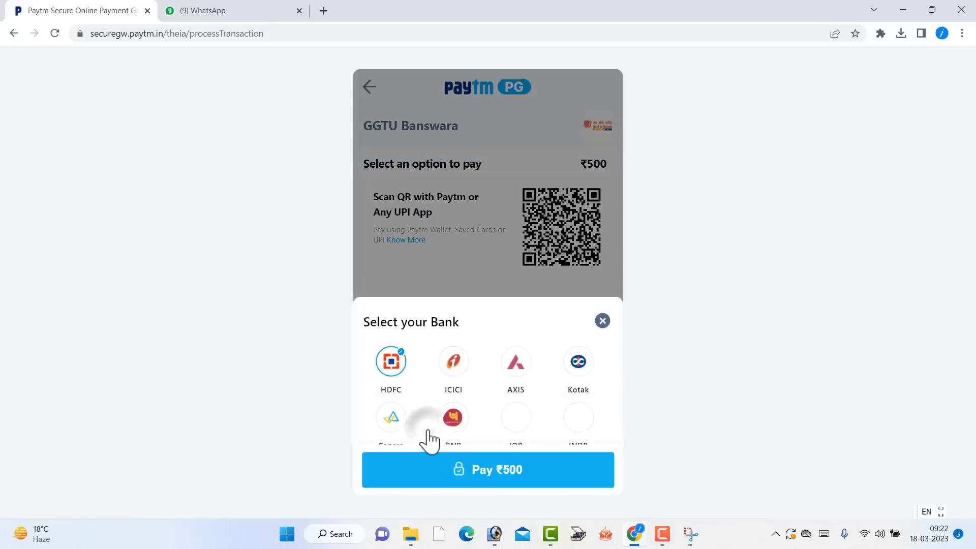
click(394, 305)
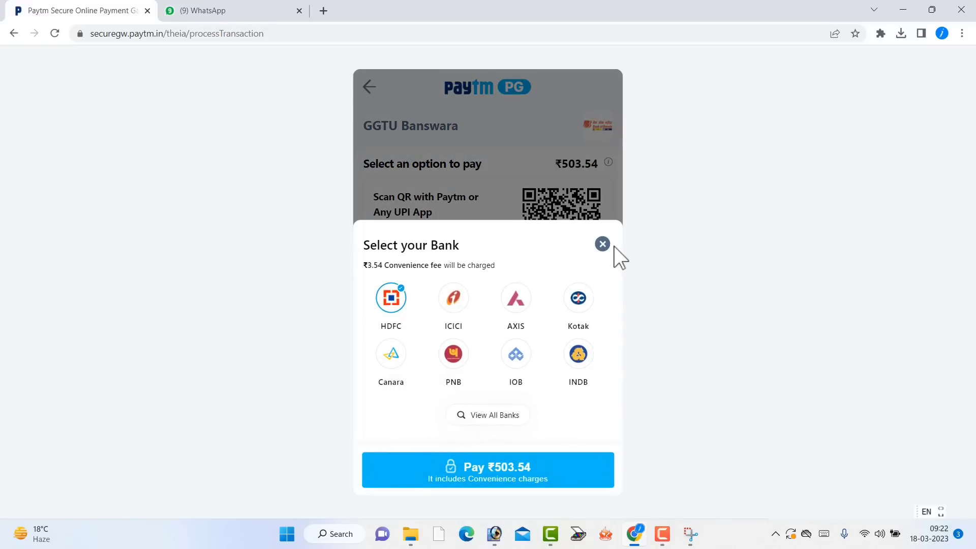
click(364, 263)
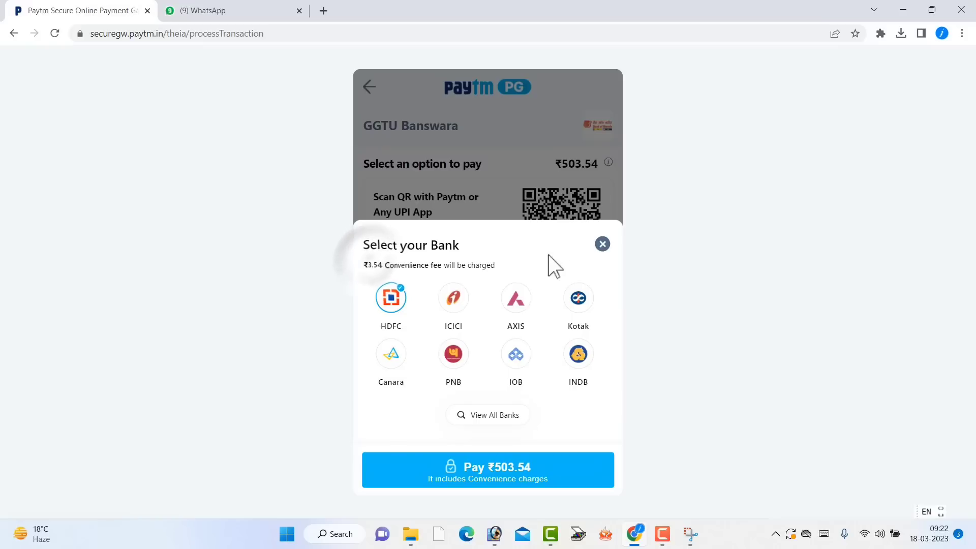
click(603, 245)
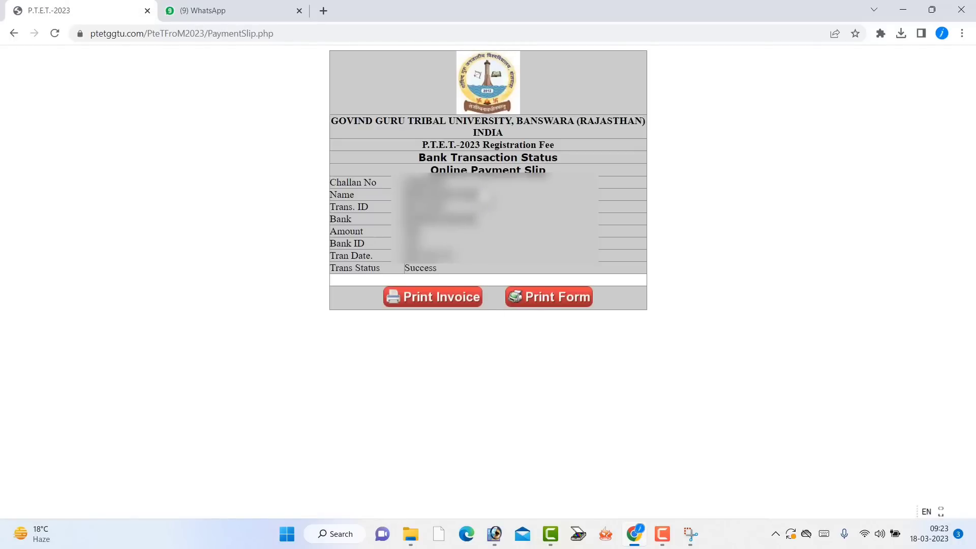
Print the invoice from the online payment slip, saving all pages as a portrait PDF
click(450, 305)
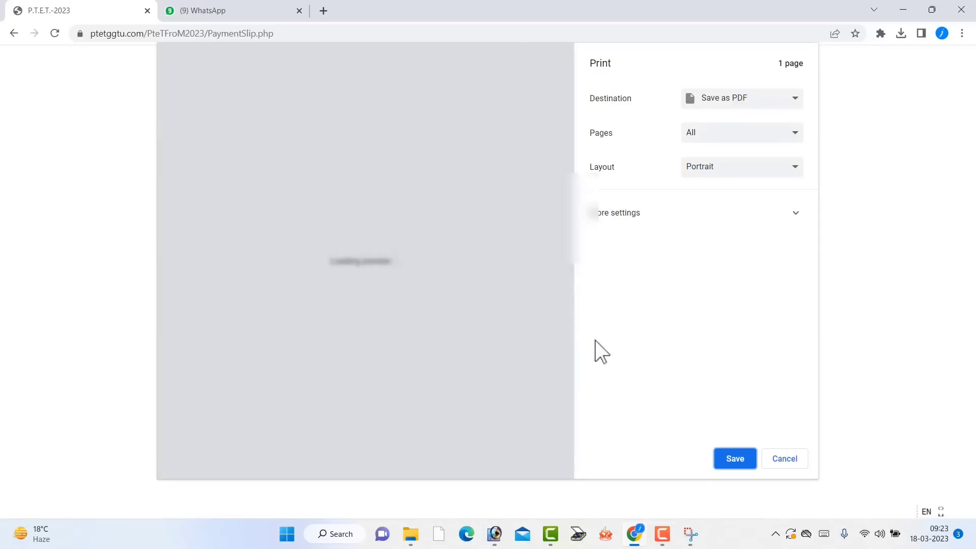
click(735, 460)
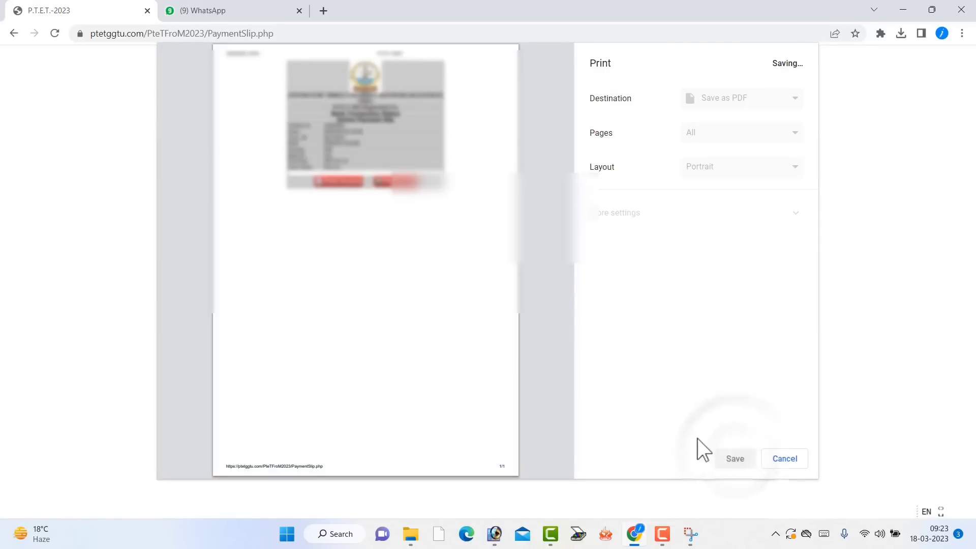
click(307, 327)
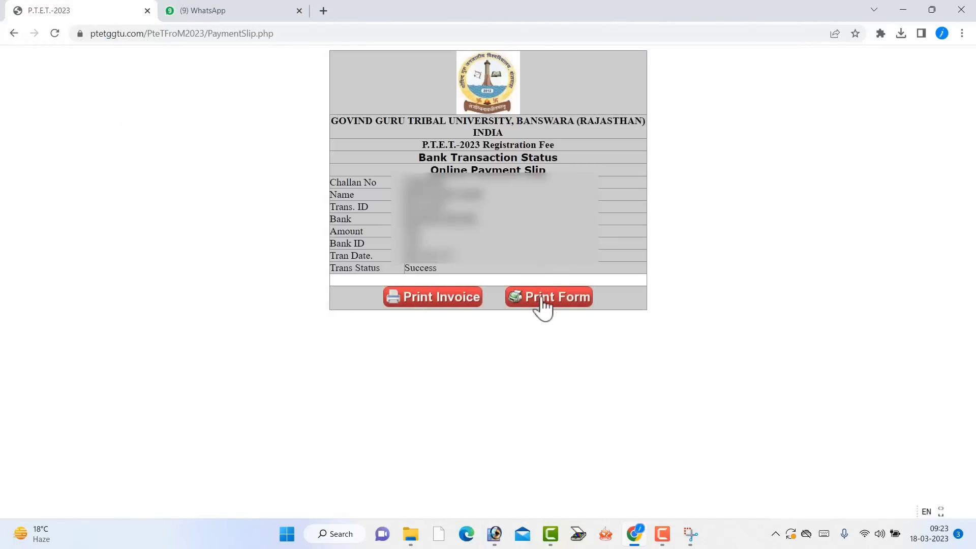
Open the printable application form, look through its pages, and examine its print preview
click(546, 310)
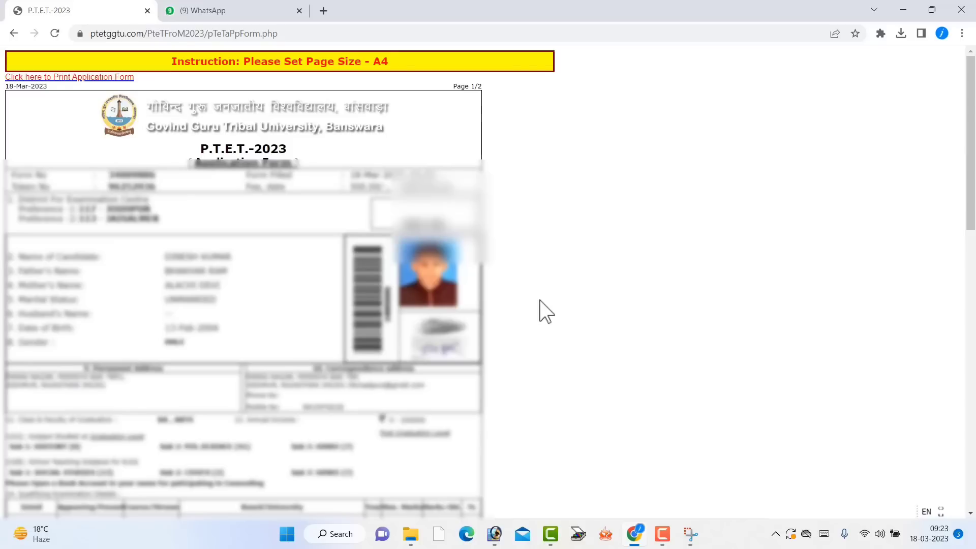
scroll(198, 295, down, 20)
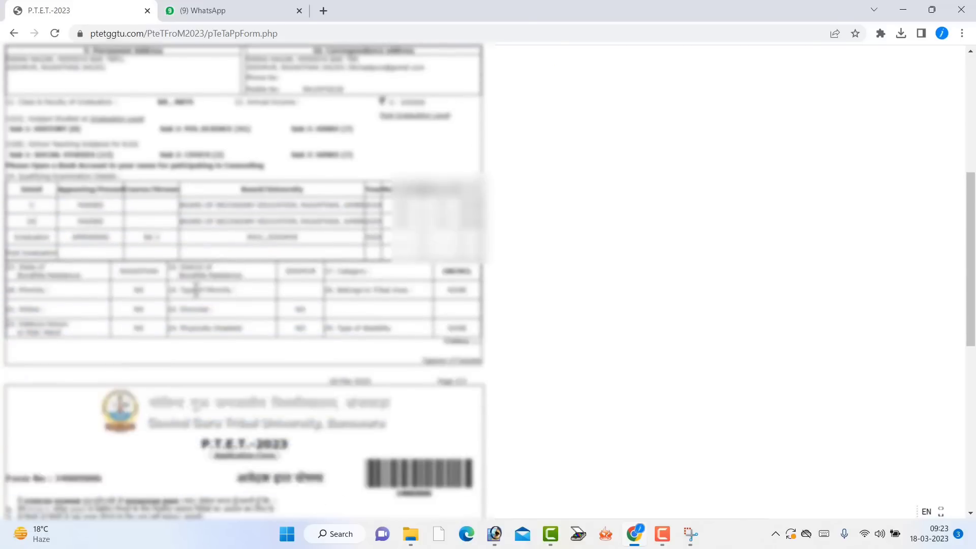
scroll(196, 289, up, 20)
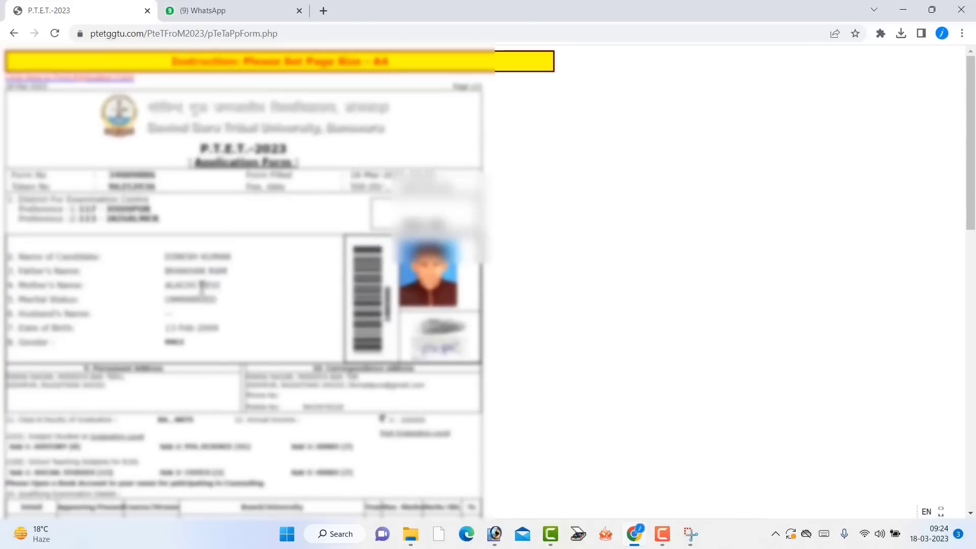
click(74, 81)
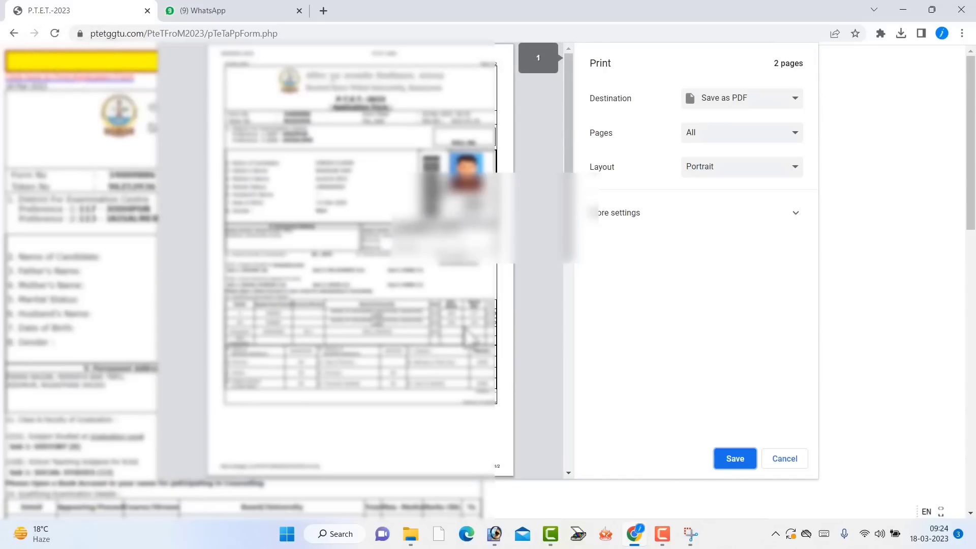
scroll(467, 335, down, 8)
key(Escape)
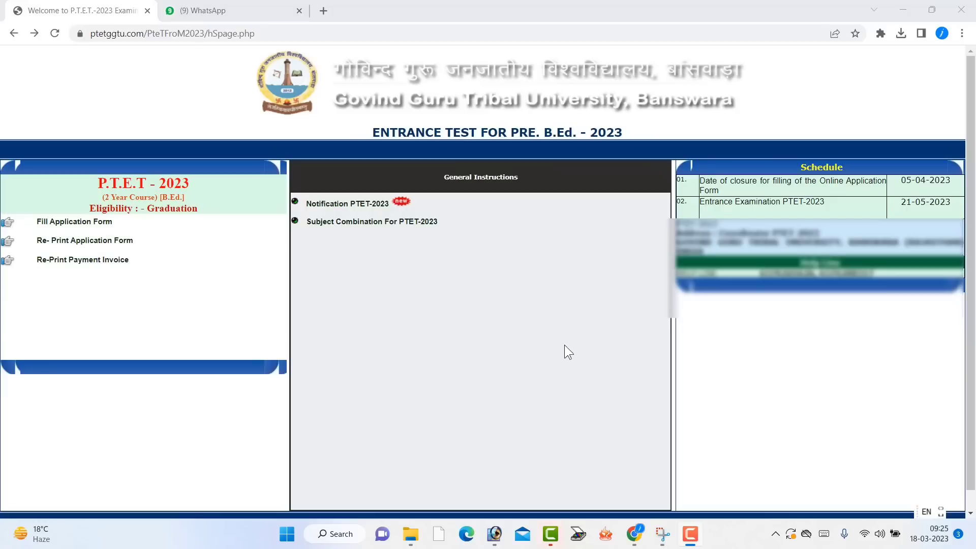
View the General Detail and Form No./Challan No. lookup options for re-printing the application form, and return to the home page
click(80, 244)
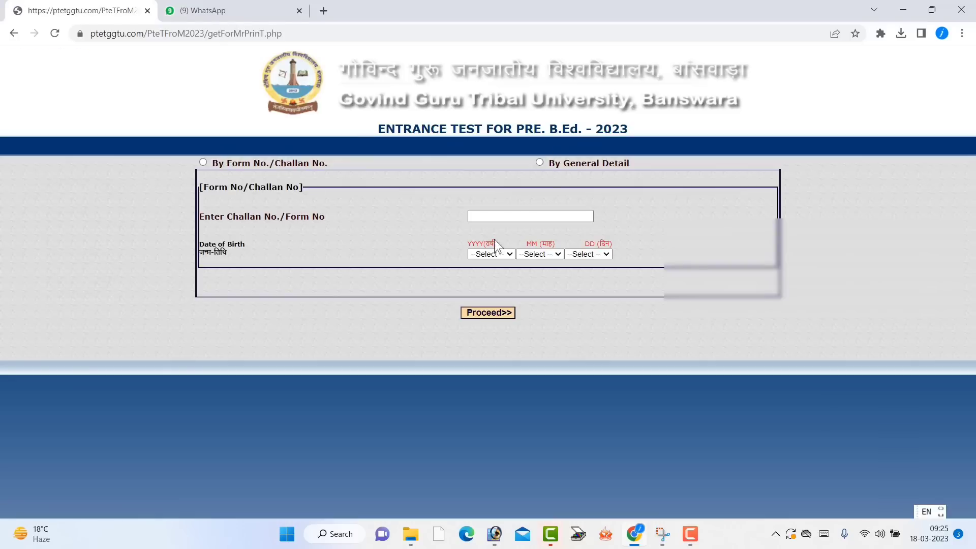
click(538, 162)
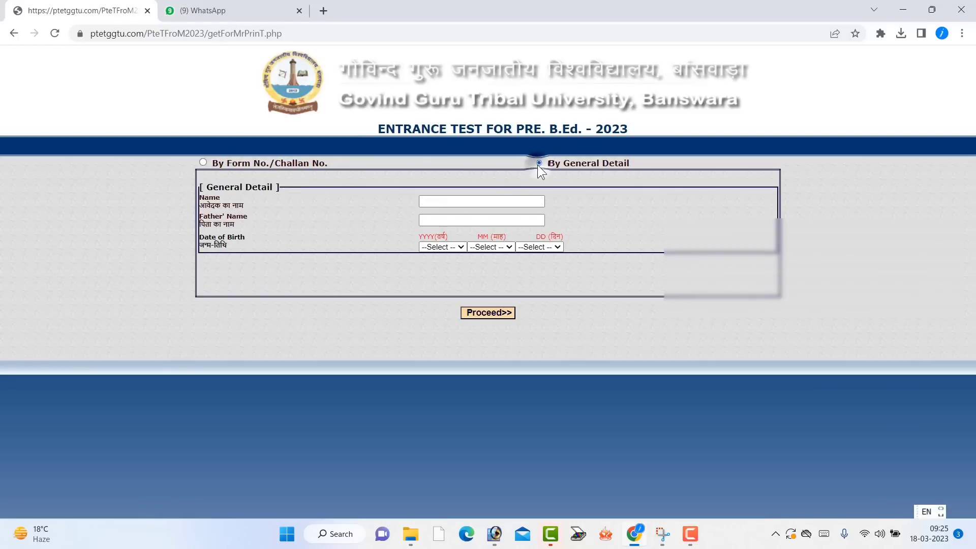
click(201, 162)
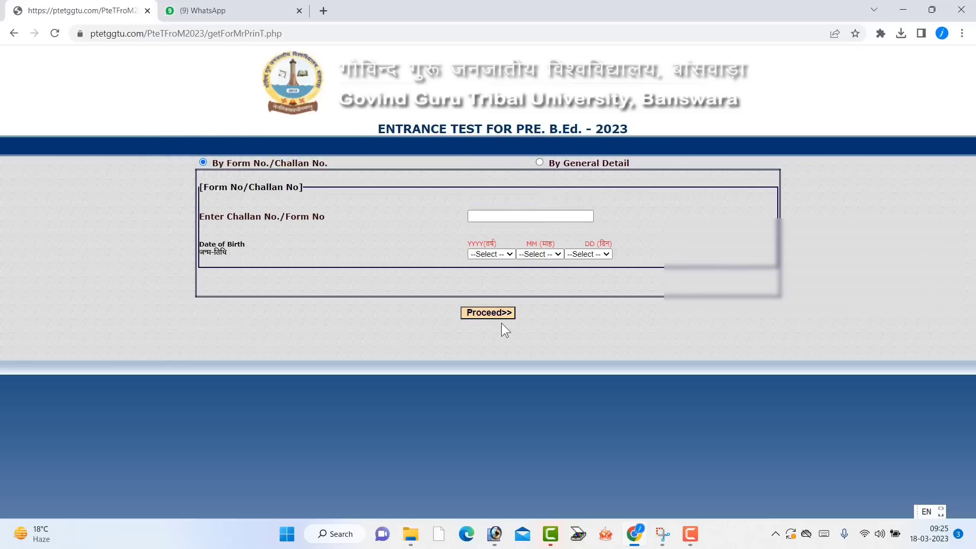
click(15, 33)
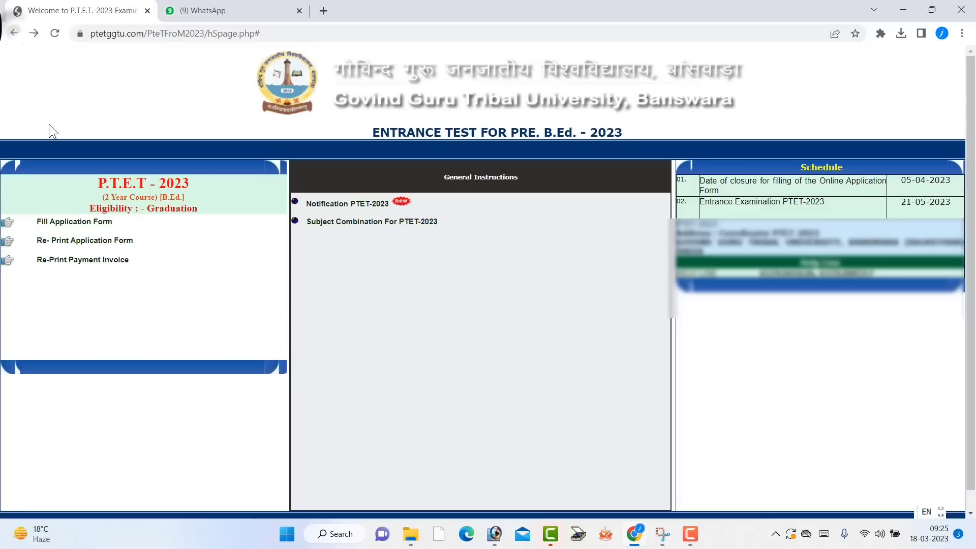
View the General Detail and Mobile Number lookup options for re-printing the payment invoice, and return to the home page
click(96, 264)
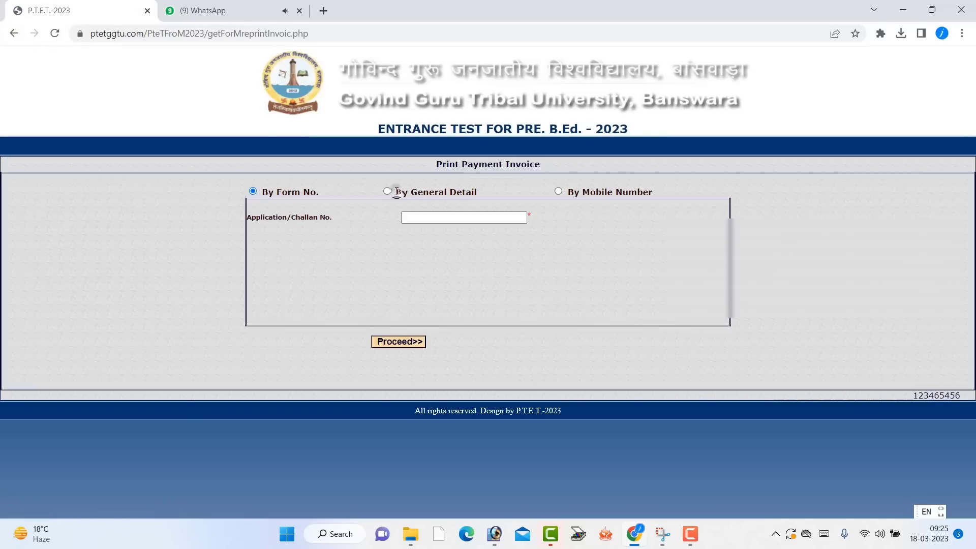
click(392, 192)
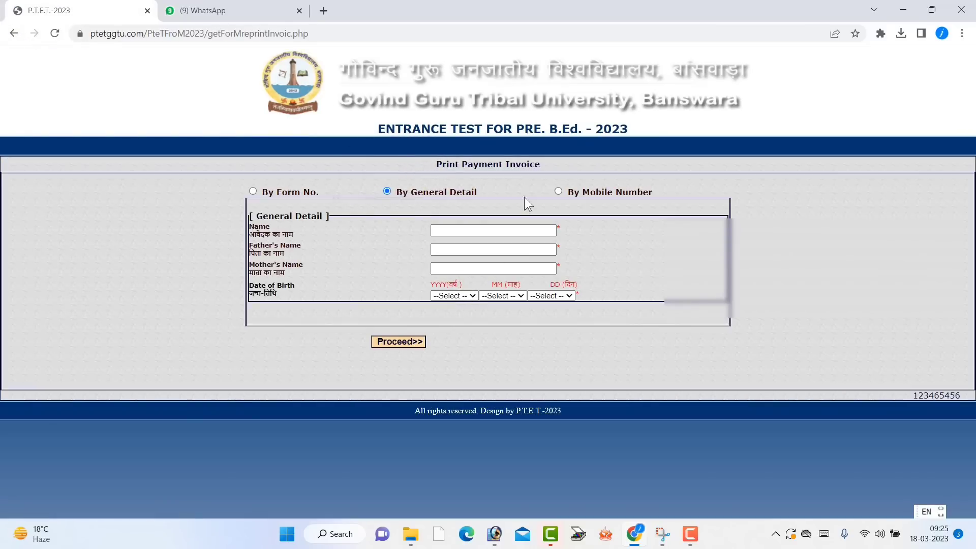
click(558, 192)
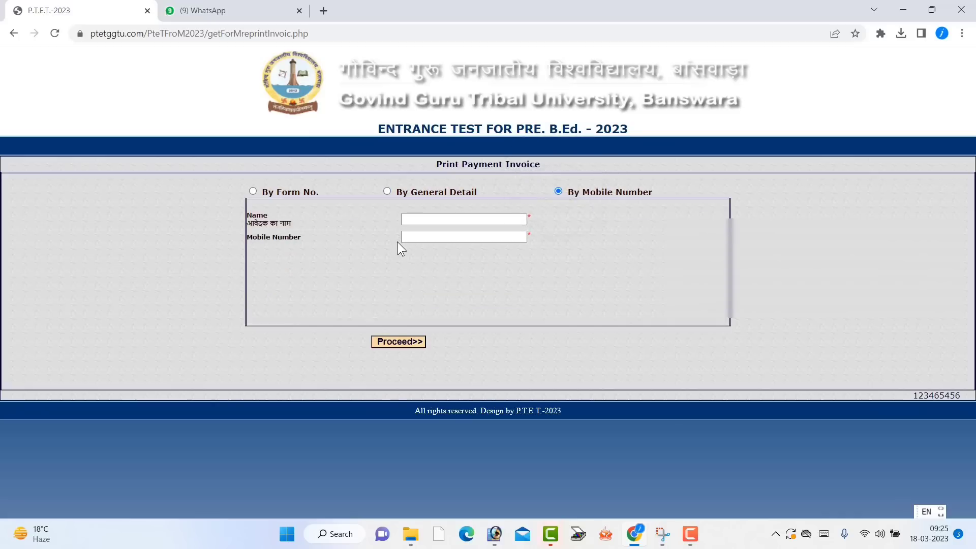
click(14, 34)
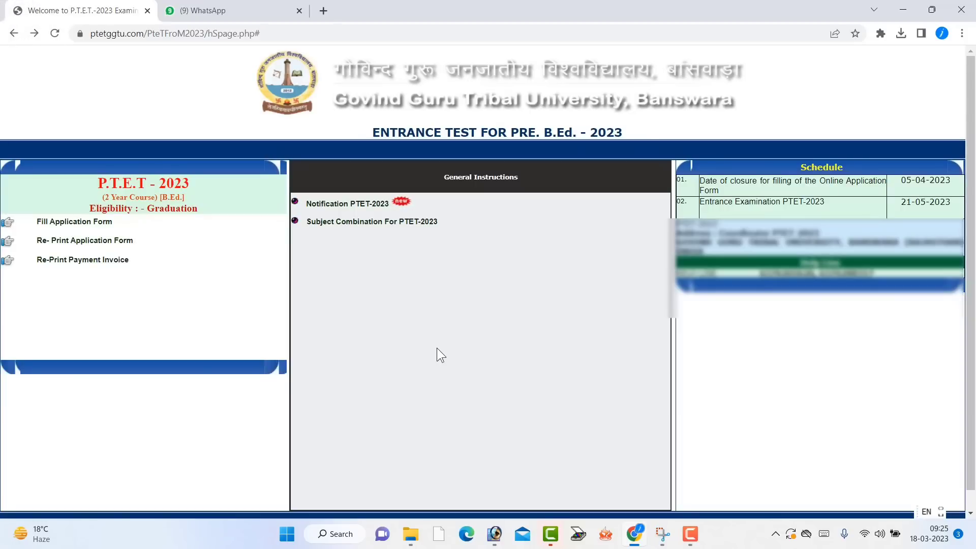
key(alt+Right)
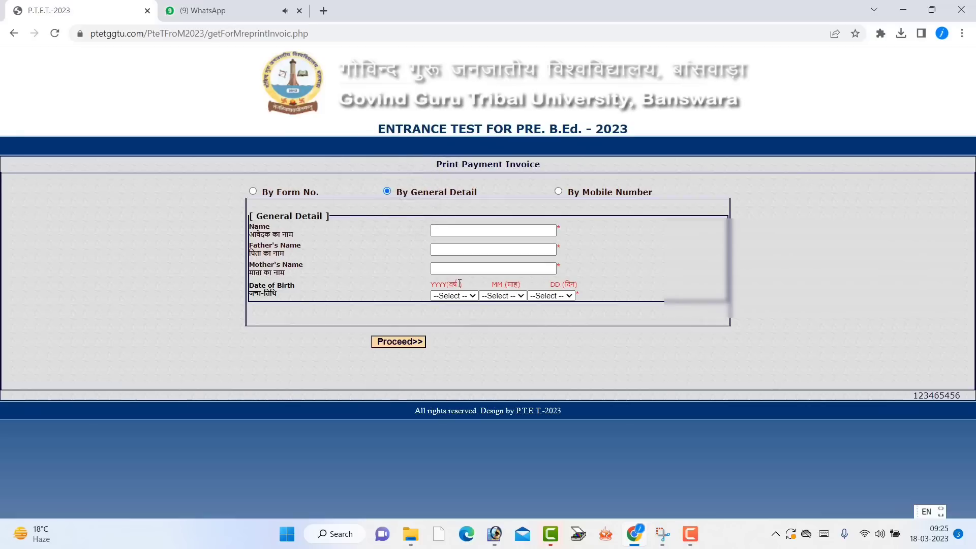
click(558, 191)
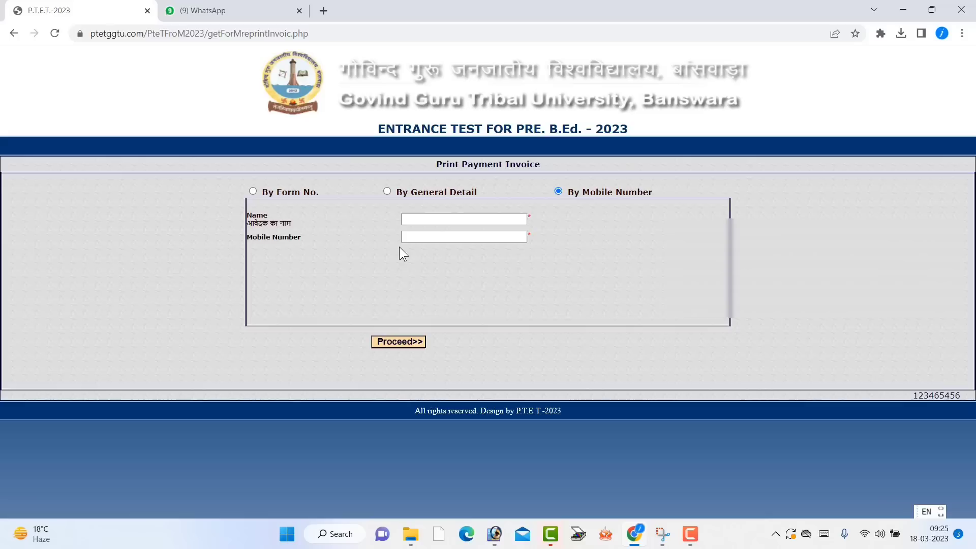
click(13, 35)
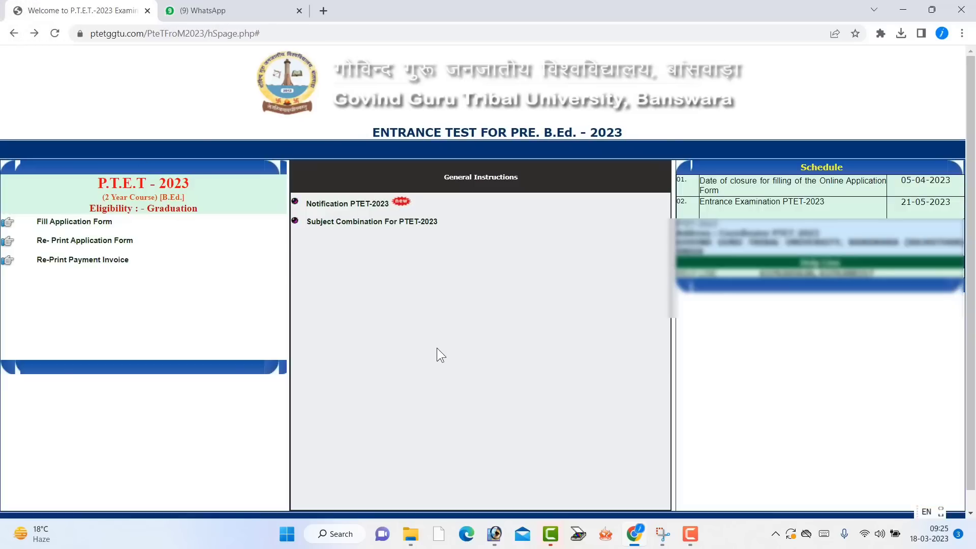